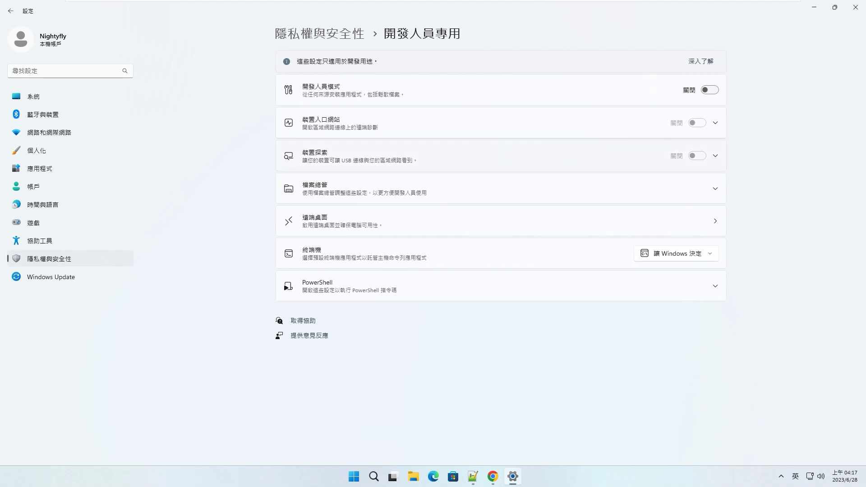
# Switch Developer Mode on under For developers, confirm with Yes, and close Settings.
pyautogui.click(710, 89)
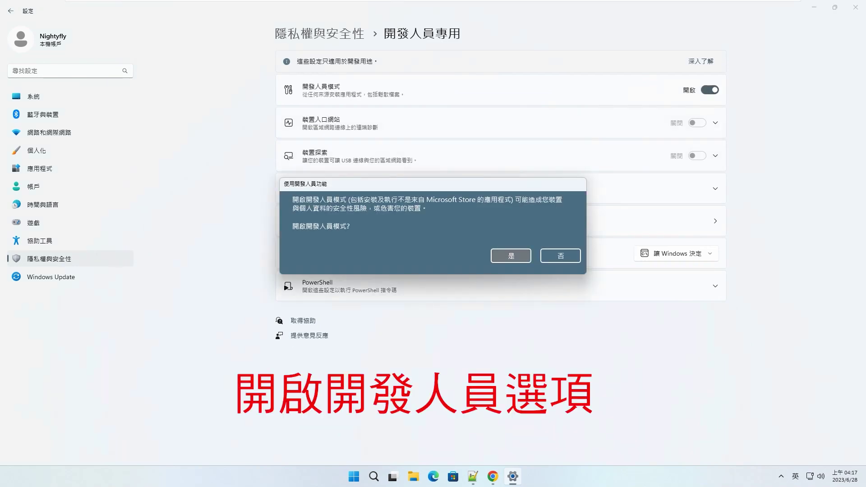
pyautogui.click(511, 256)
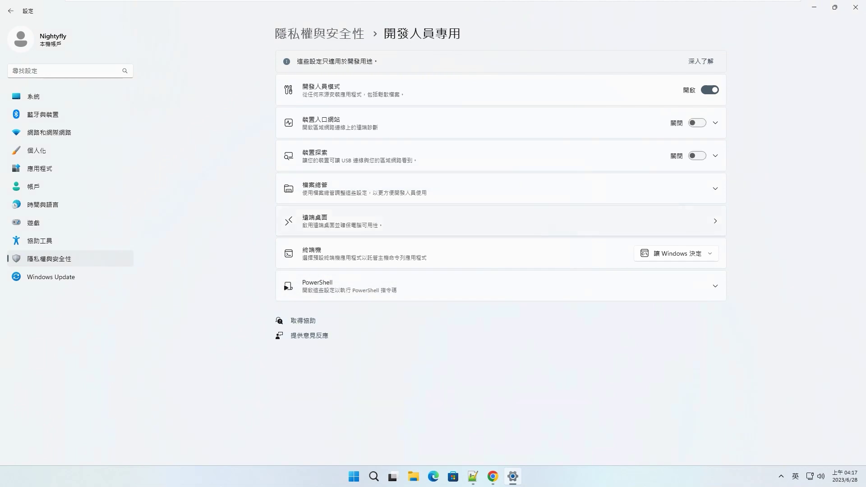
pyautogui.click(501, 188)
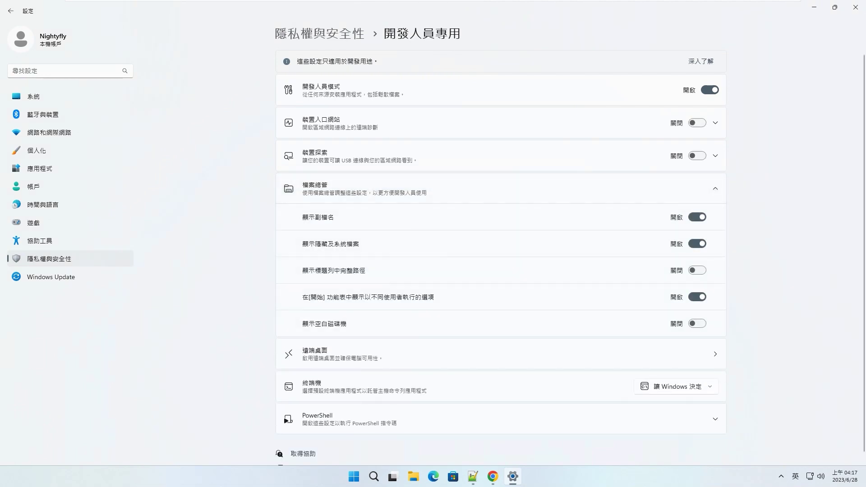
pyautogui.click(501, 189)
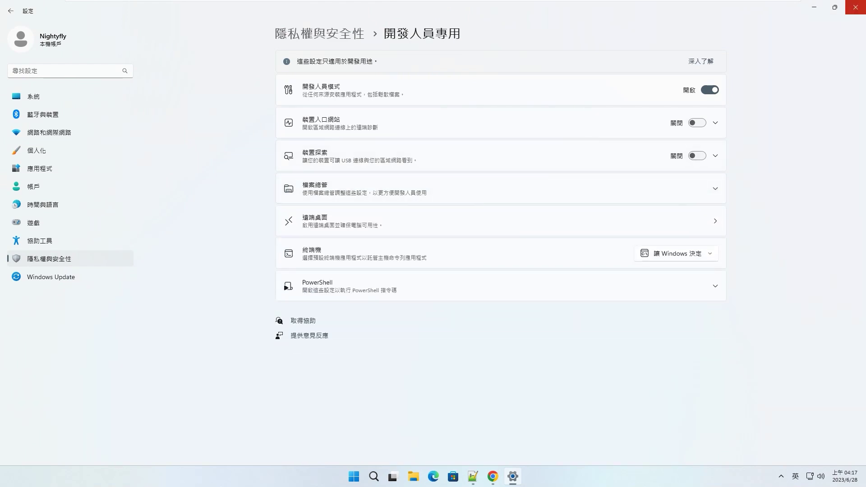
pyautogui.click(856, 7)
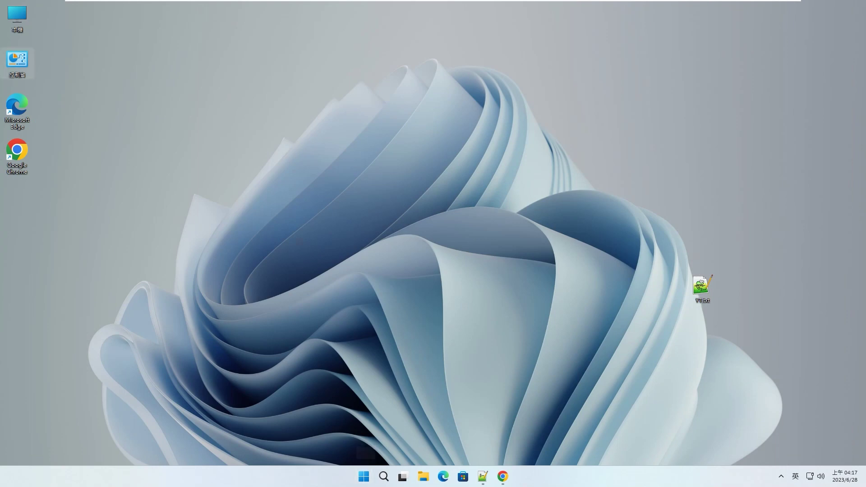
# Tick Virtual Machine Platform in Control Panel's Windows features list, apply it, and restart now.
pyautogui.doubleClick(17, 61)
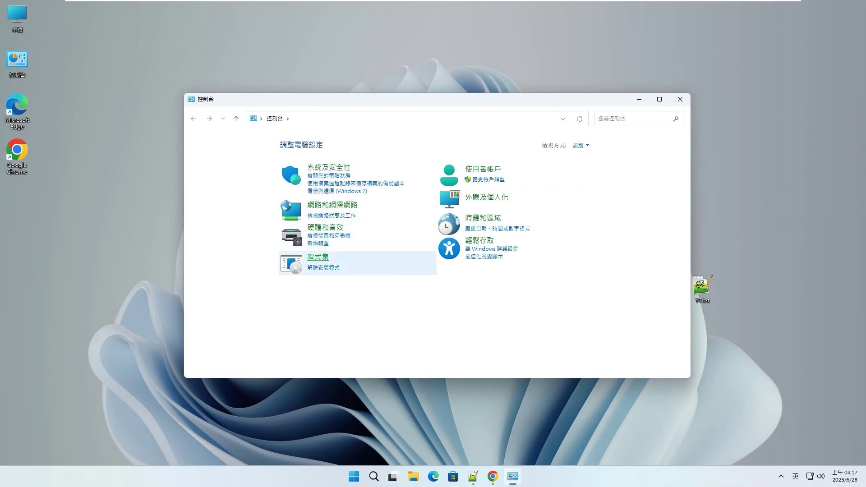
pyautogui.click(318, 259)
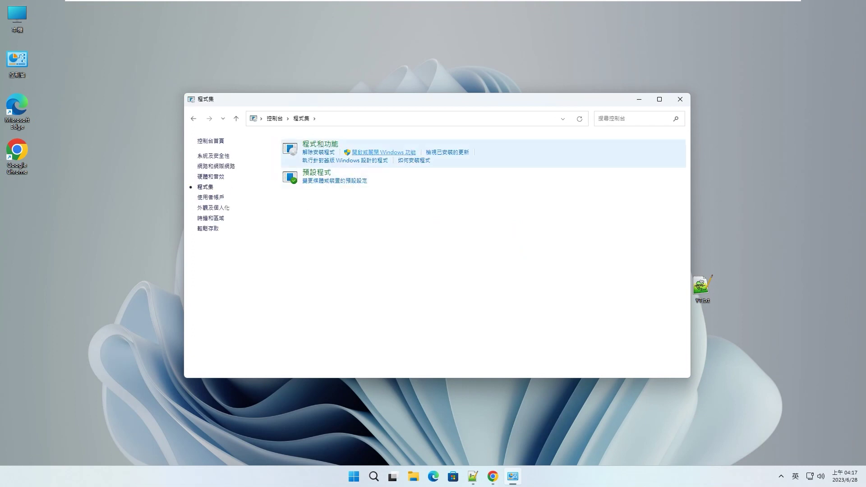
pyautogui.click(383, 152)
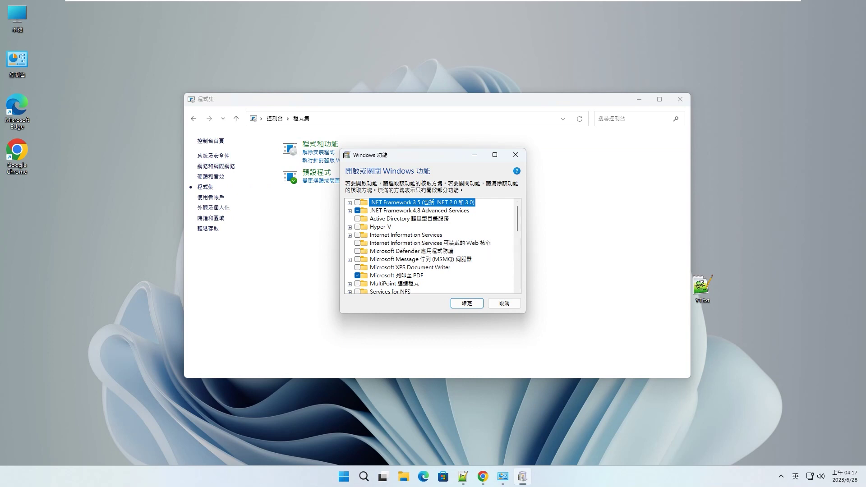
pyautogui.scroll(-3, 431, 246)
pyautogui.scroll(-4, 431, 246)
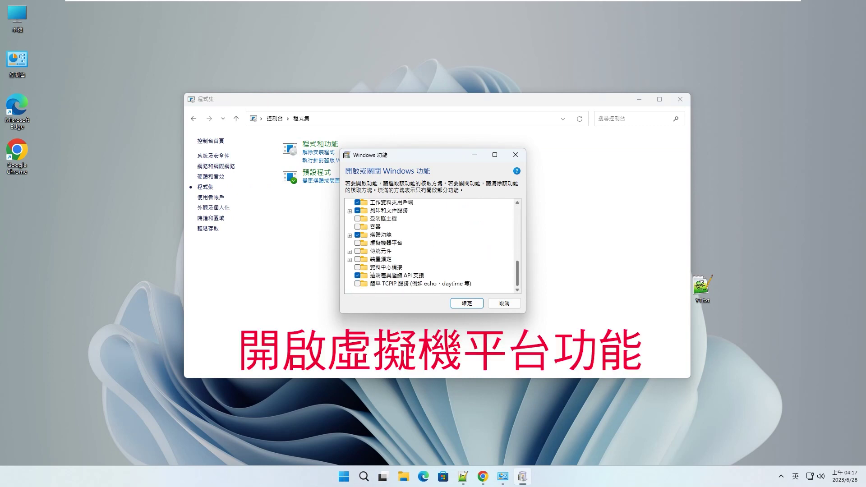
pyautogui.click(357, 243)
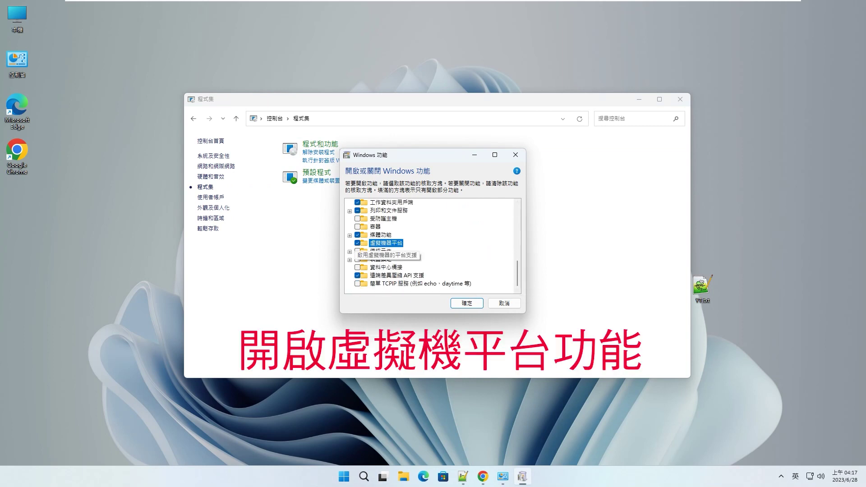
pyautogui.click(467, 303)
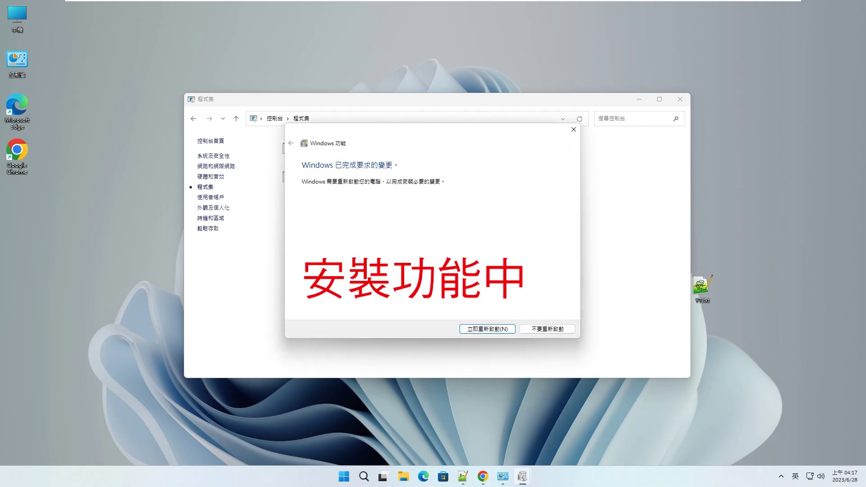
pyautogui.click(488, 330)
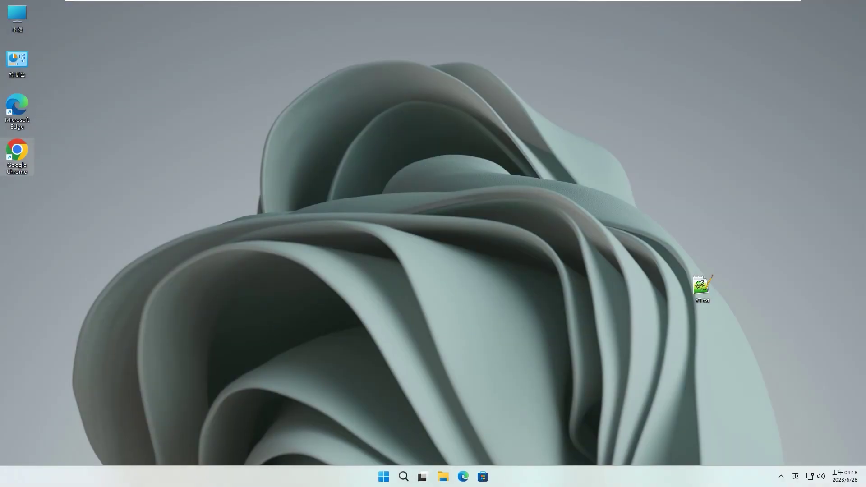
# Open the bookmarked ahaan.co.uk WSA guide in a maximized Chrome and scroll to its Downloads table.
pyautogui.doubleClick(17, 156)
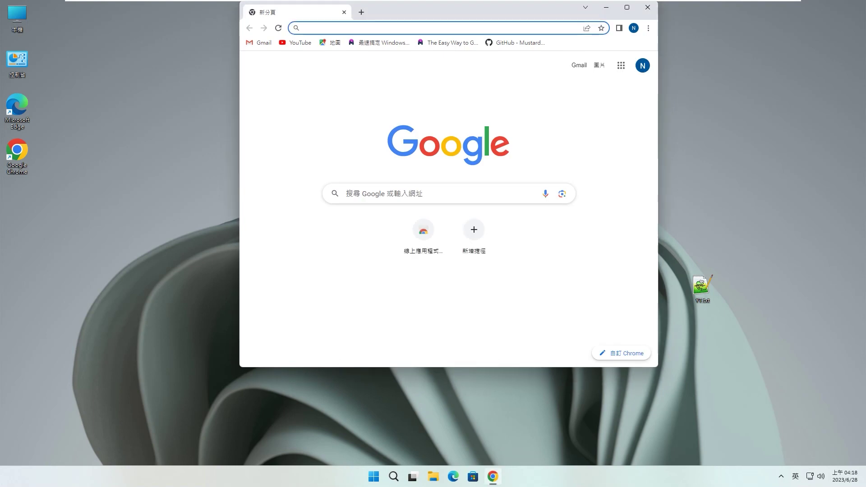
pyautogui.click(627, 7)
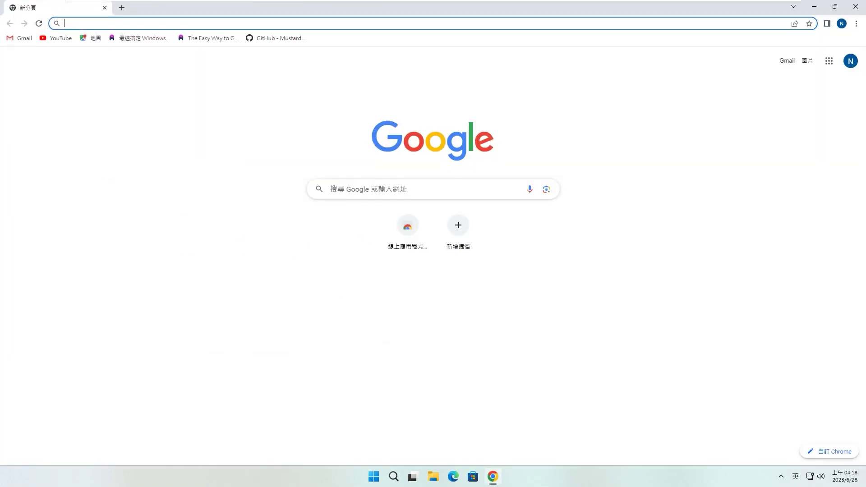
pyautogui.click(209, 38)
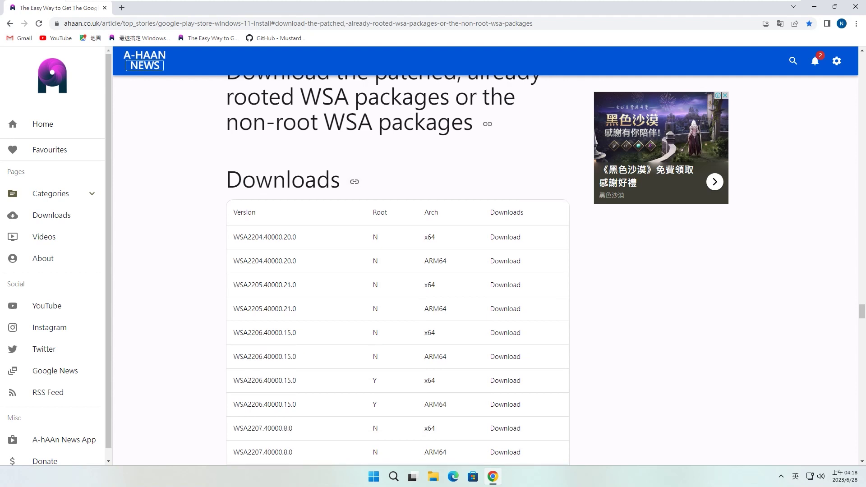
pyautogui.scroll(-9, 398, 271)
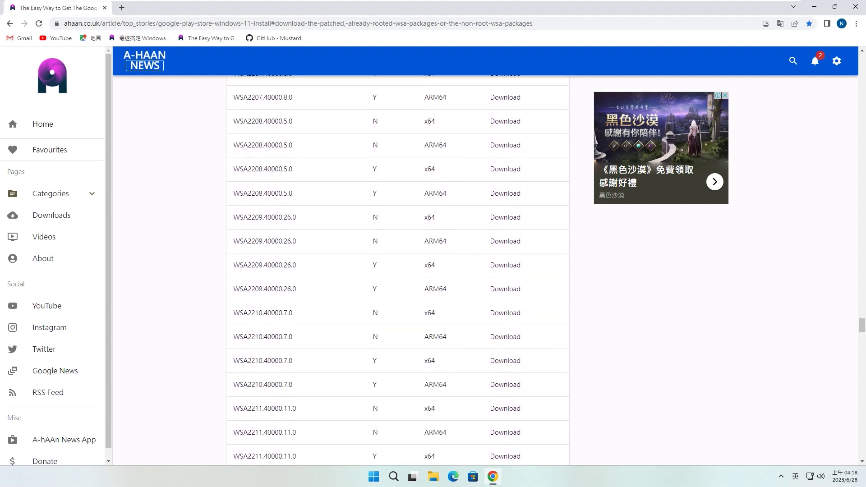
pyautogui.scroll(-9, 397, 271)
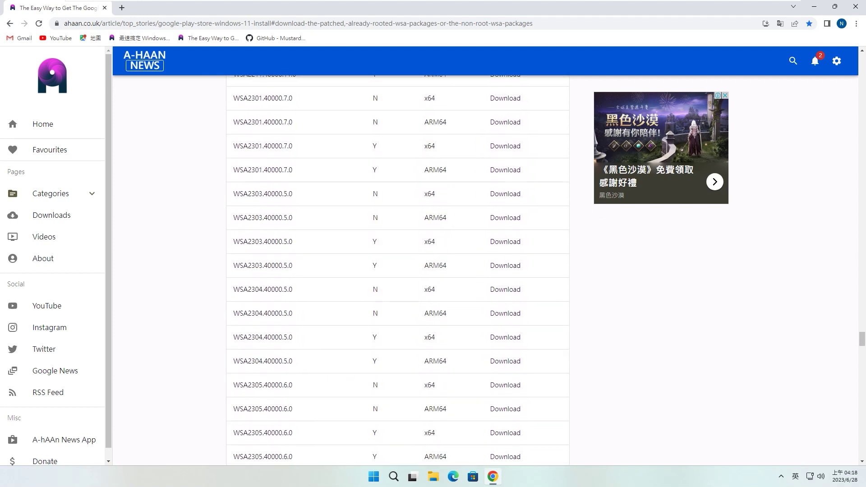
pyautogui.scroll(-4, 397, 270)
pyautogui.scroll(3, 397, 271)
pyautogui.scroll(-1, 397, 271)
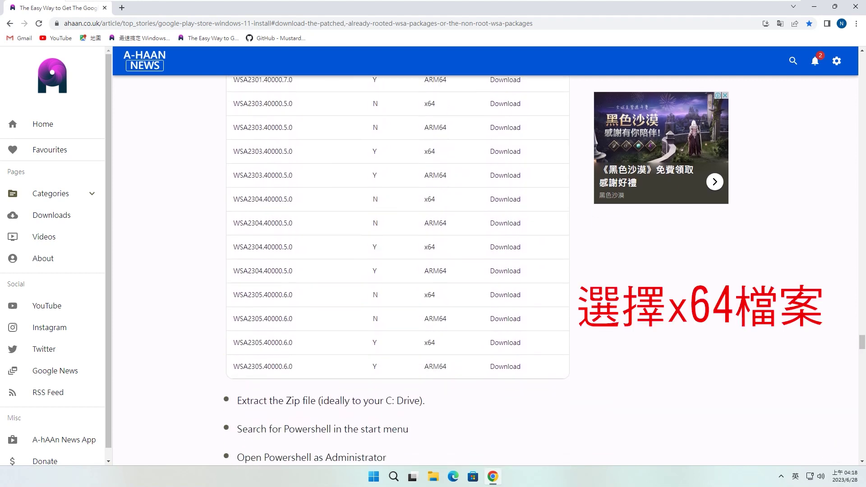
# Compare the WSA2305.40000.6.0 rows and download the non-root (N) x64 package from MEGA.
pyautogui.moveTo(249, 366); pyautogui.dragTo(293, 367)
pyautogui.click(294, 366)
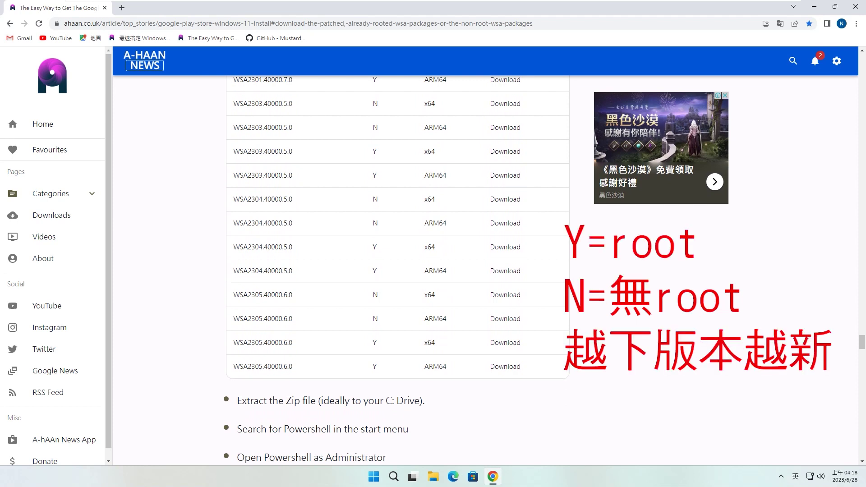
pyautogui.moveTo(428, 343); pyautogui.dragTo(436, 343)
pyautogui.click(437, 343)
pyautogui.moveTo(428, 296); pyautogui.dragTo(436, 295)
pyautogui.click(437, 295)
pyautogui.moveTo(372, 295); pyautogui.dragTo(378, 295)
pyautogui.moveTo(372, 343); pyautogui.dragTo(378, 343)
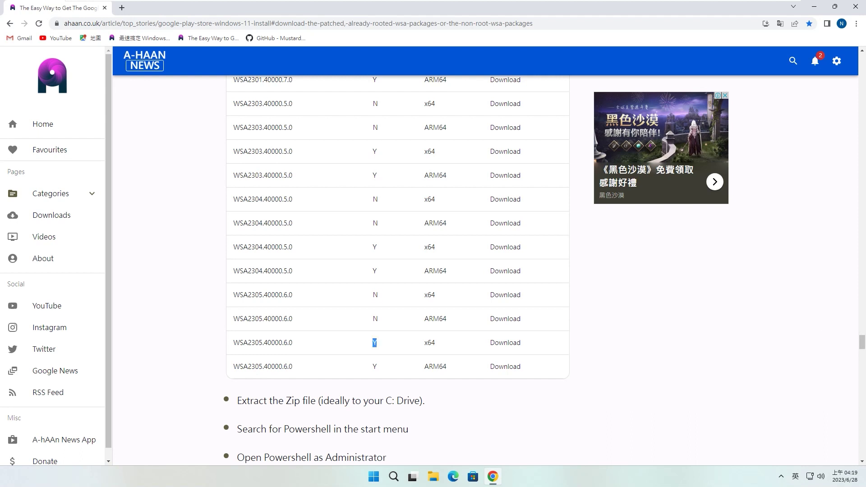
pyautogui.moveTo(425, 296); pyautogui.dragTo(436, 295)
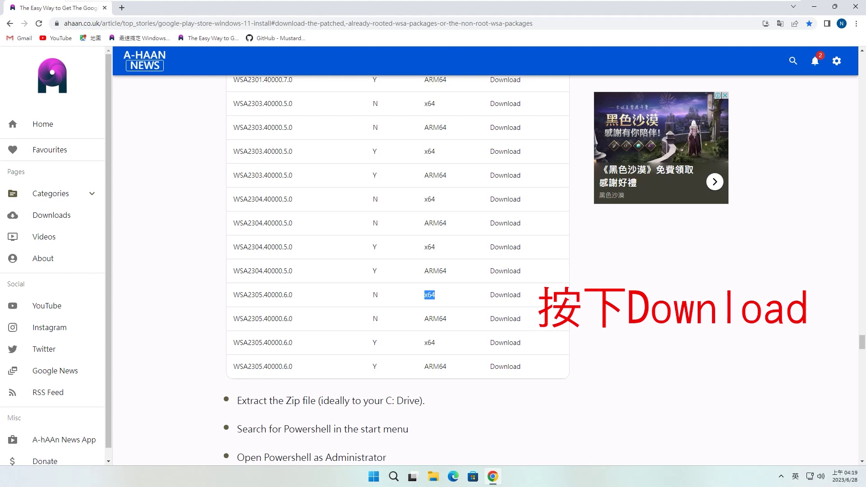
pyautogui.click(506, 296)
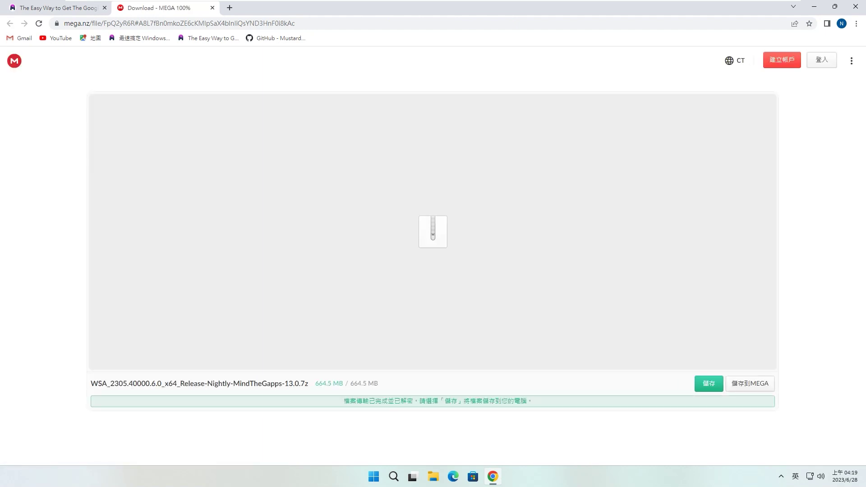
# Save the MindTheGapps-13.0 .7z from MEGA, show it in the Downloads folder, and close Chrome.
pyautogui.click(709, 384)
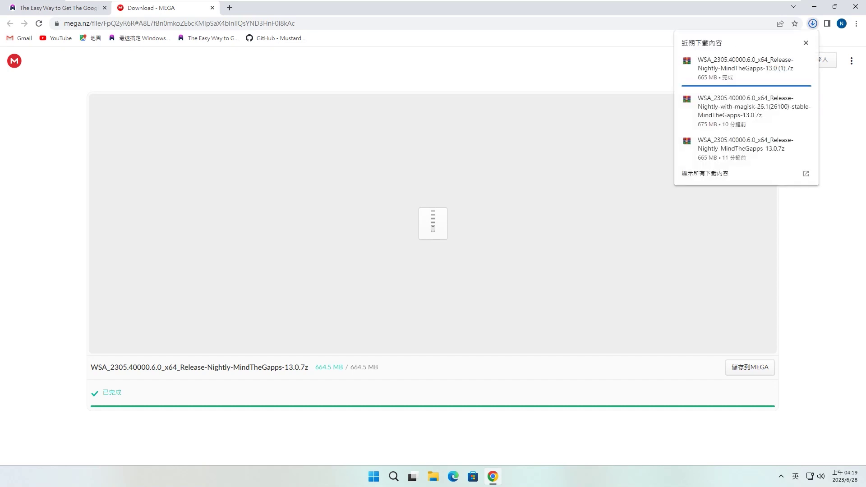
pyautogui.moveTo(791, 99)
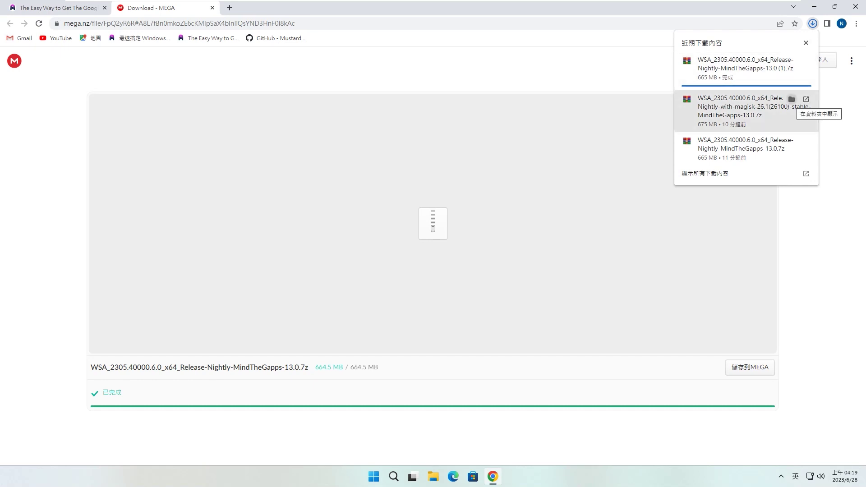
pyautogui.click(792, 61)
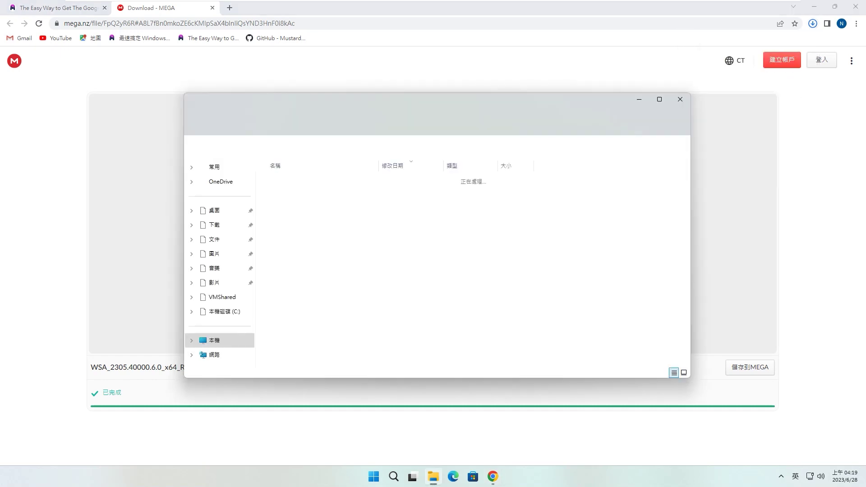
pyautogui.click(856, 7)
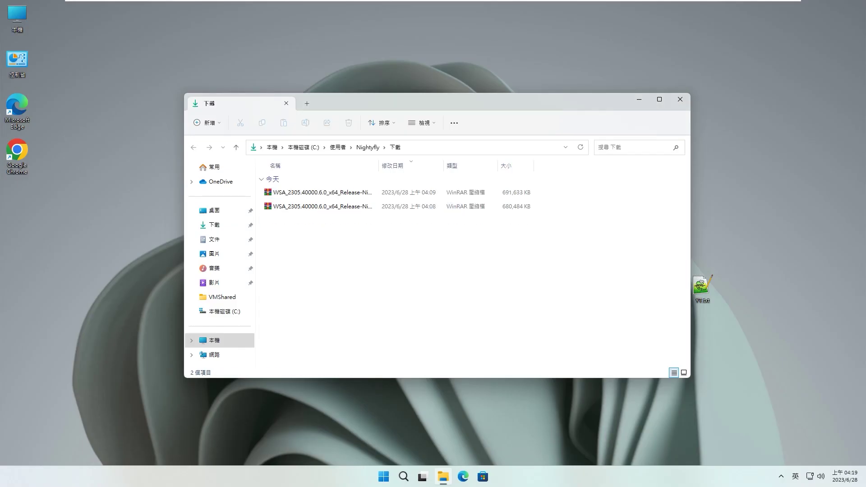
# Widen the Name column and open WSA_2305.40000.6.0_x64_Release-Nightly-MindTheGapps-13.0.7z in WinRAR.
pyautogui.moveTo(379, 166); pyautogui.dragTo(531, 165)
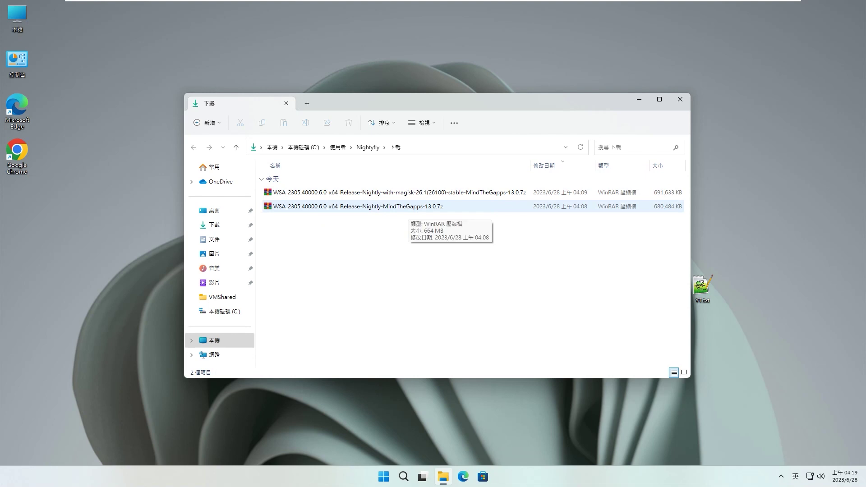
pyautogui.doubleClick(406, 206)
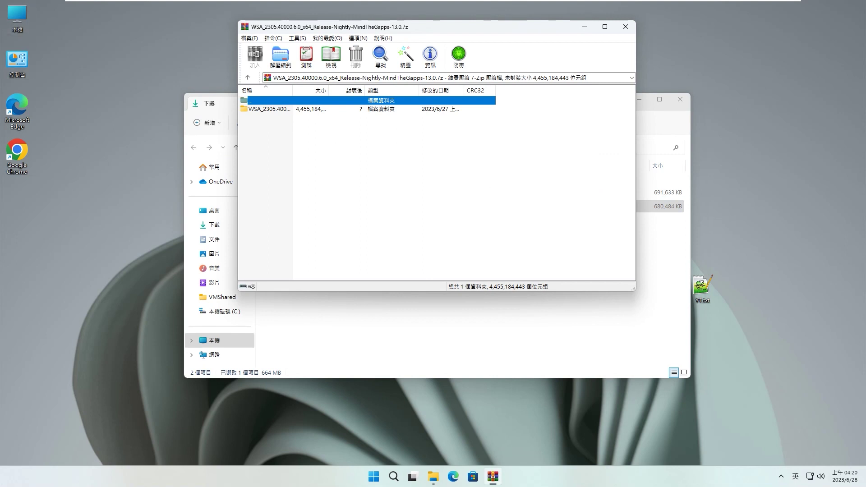
# Open the C: drive beside WinRAR, drag the WSA folder onto it to extract, then close WinRAR.
pyautogui.doubleClick(18, 17)
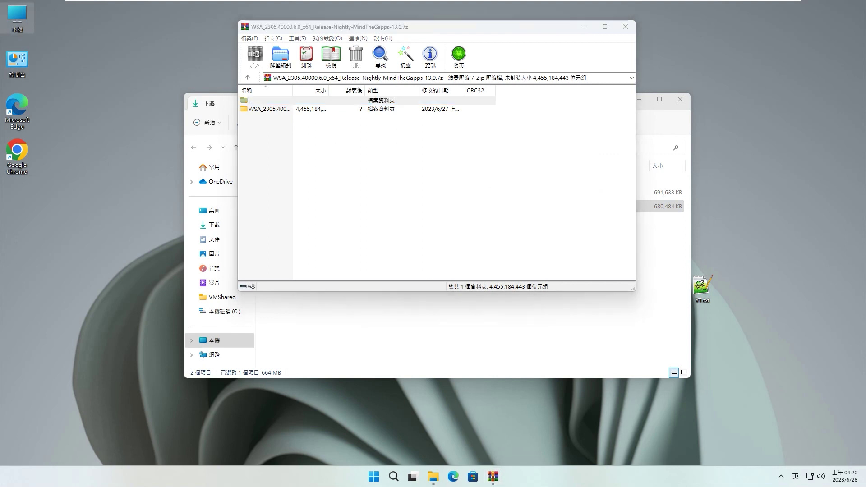
pyautogui.doubleClick(315, 197)
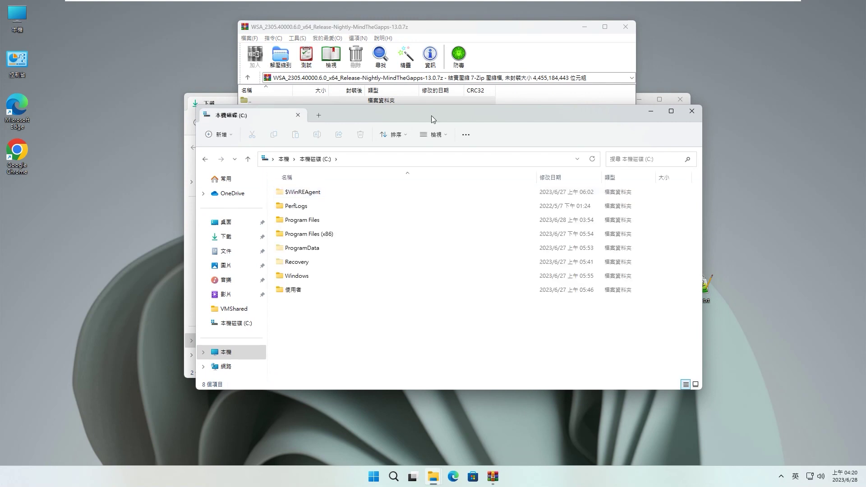
pyautogui.moveTo(432, 116); pyautogui.dragTo(681, 148)
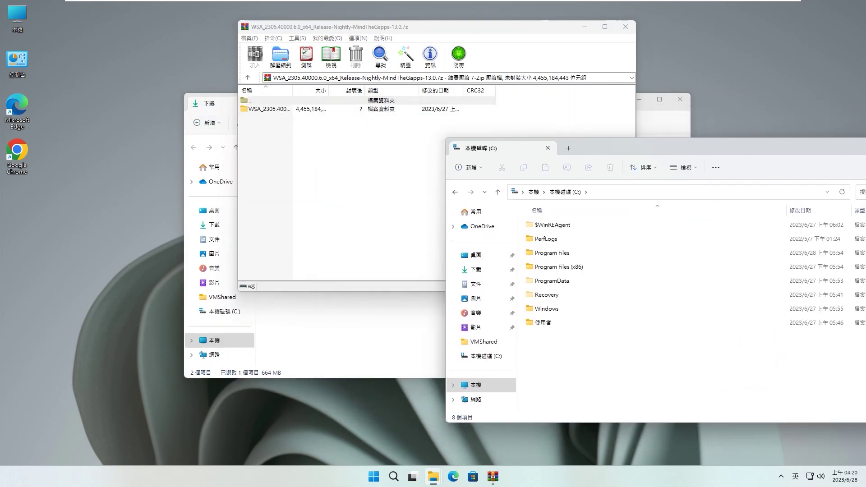
pyautogui.moveTo(269, 109); pyautogui.dragTo(677, 356)
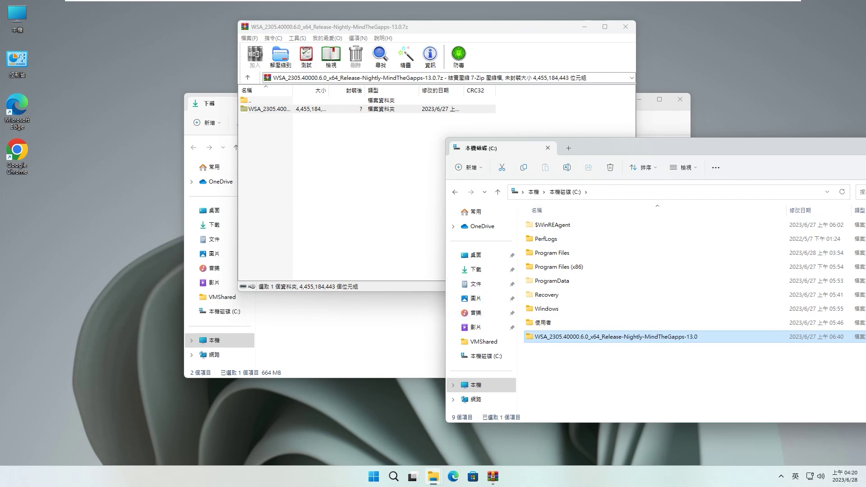
pyautogui.click(625, 27)
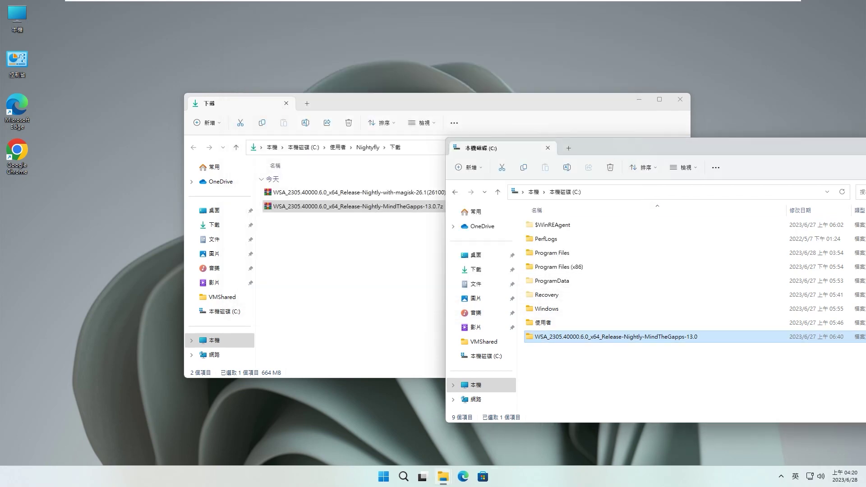
# Rename the extracted WSA folder on the C: drive to X64.
pyautogui.moveTo(642, 142); pyautogui.dragTo(384, 103)
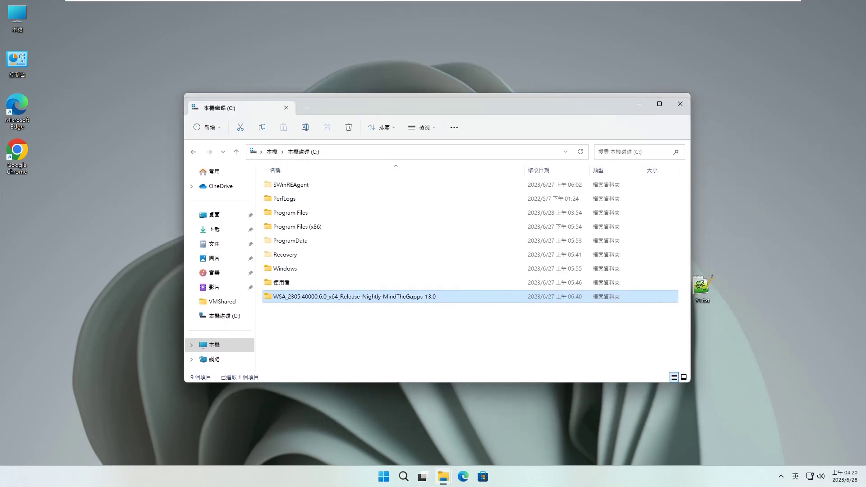
pyautogui.press('F2')
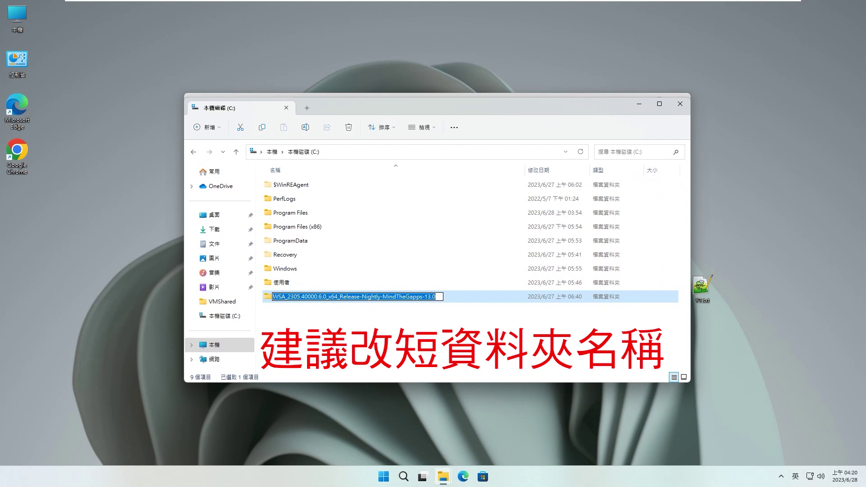
pyautogui.write('X6')
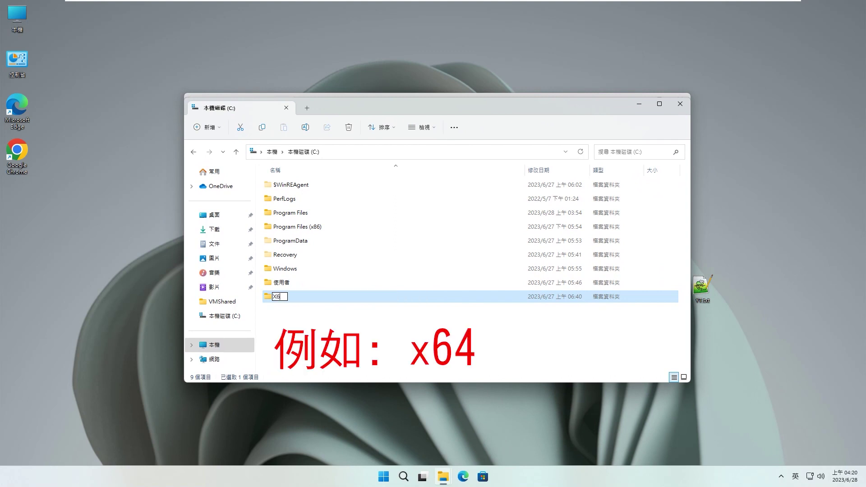
pyautogui.write('4')
pyautogui.press('Return')
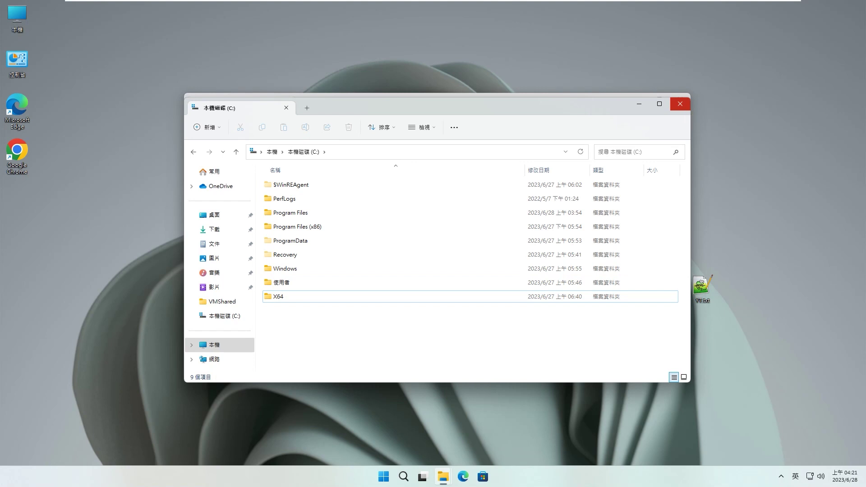
pyautogui.moveTo(280, 297)
# Close both folder windows and find the guide's extract-to-C: and search-for-PowerShell steps on ahaan.co.uk.
pyautogui.click(680, 104)
pyautogui.click(681, 100)
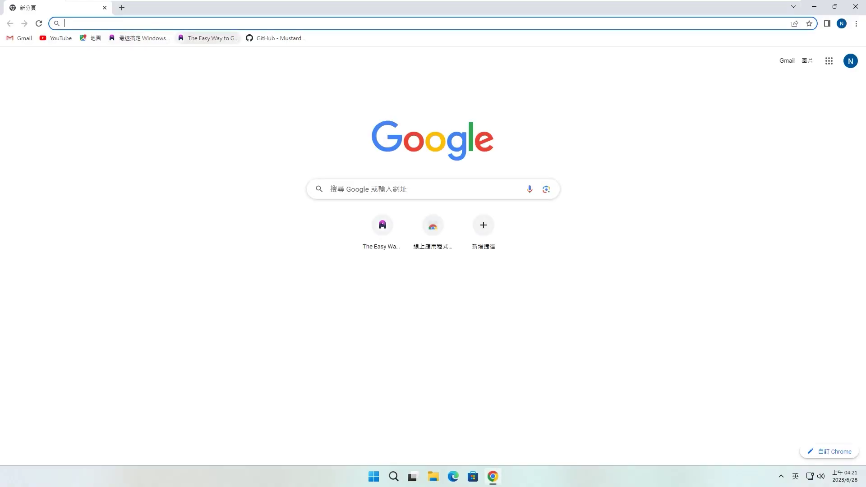
pyautogui.click(210, 38)
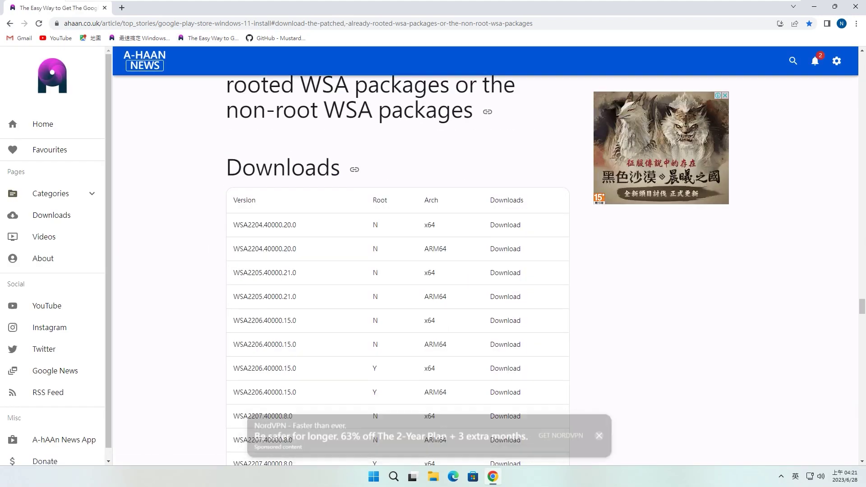
pyautogui.scroll(-15, 397, 271)
pyautogui.scroll(-9, 397, 270)
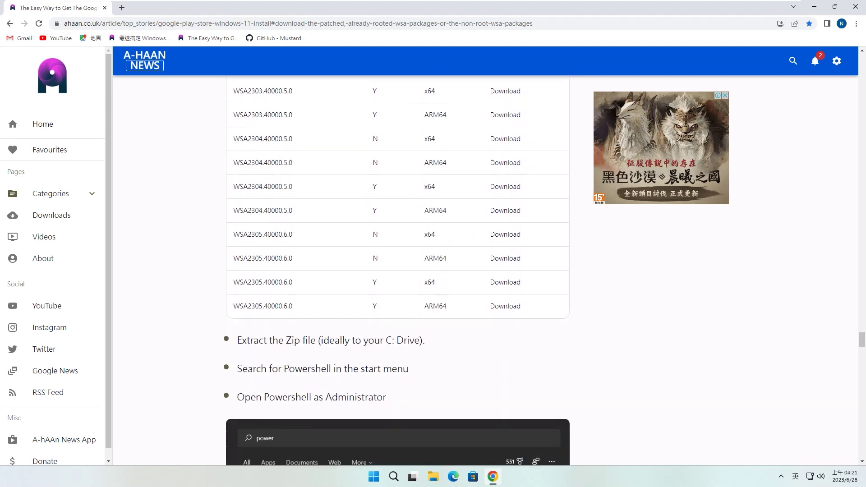
pyautogui.moveTo(262, 206); pyautogui.dragTo(425, 205)
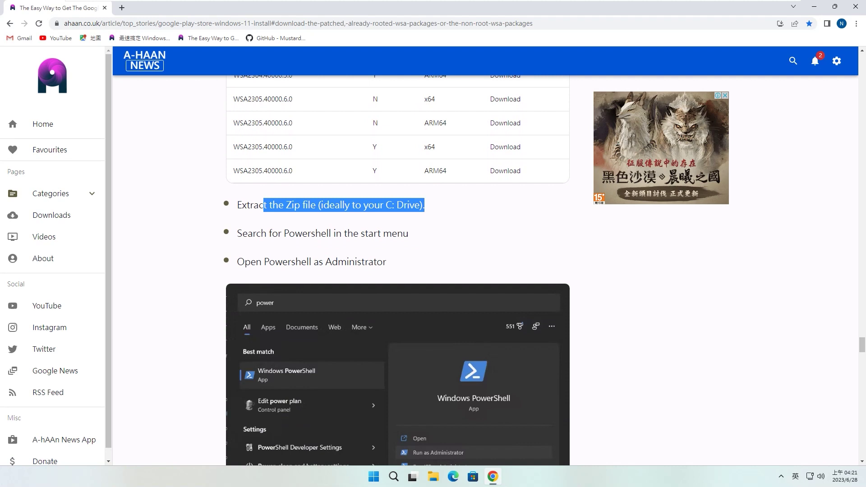
pyautogui.moveTo(271, 233); pyautogui.dragTo(361, 233)
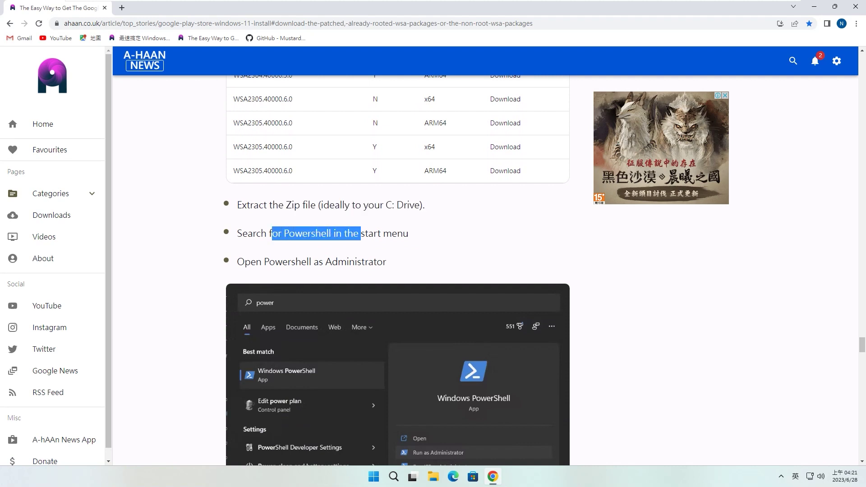
pyautogui.scroll(-3, 397, 271)
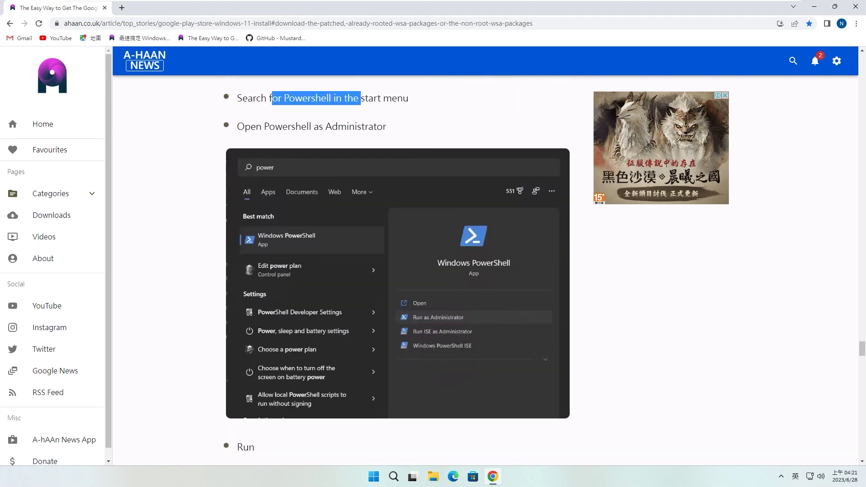
# Launch PowerShell as administrator from Start search and run cd c:\x64.
pyautogui.click(394, 477)
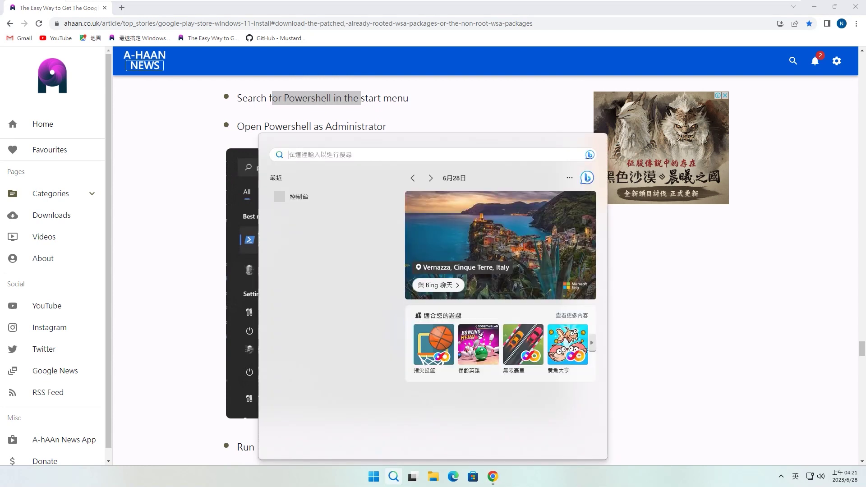
pyautogui.write('power')
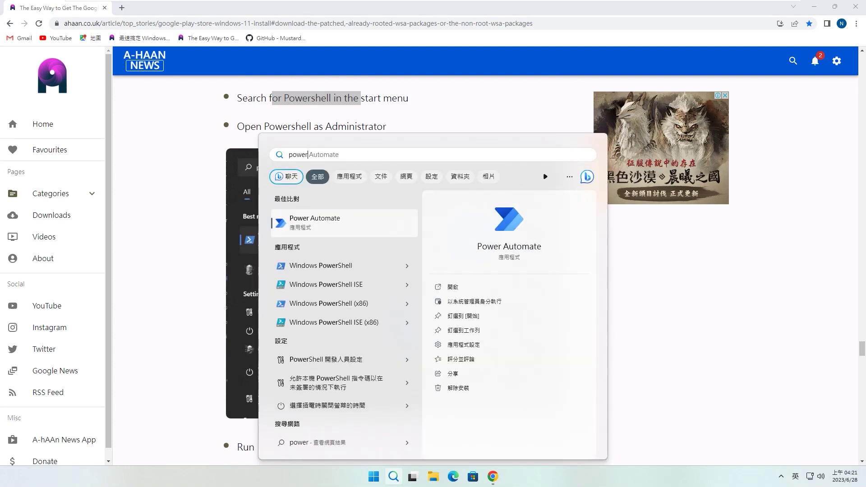
pyautogui.write('shell')
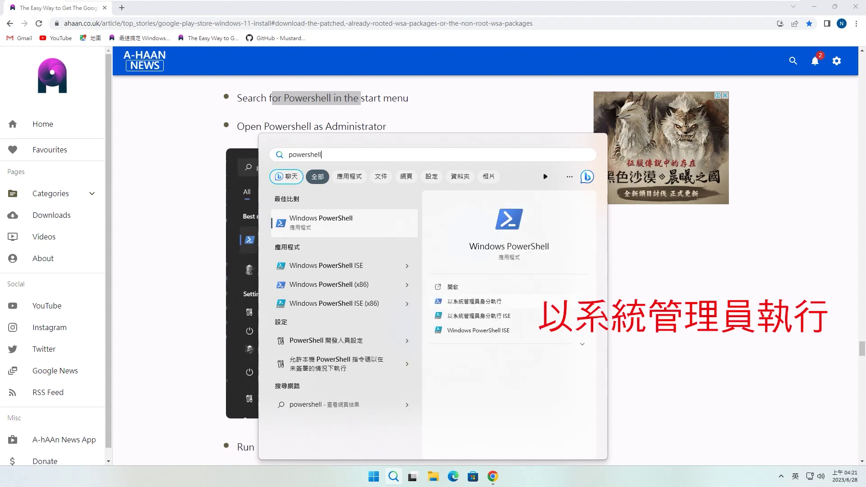
pyautogui.hotkey('ctrl', 'shift', 'Return')
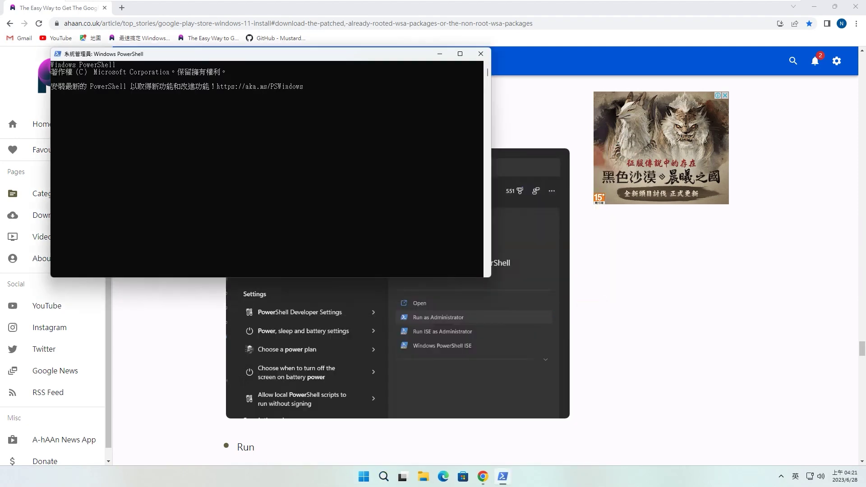
pyautogui.moveTo(298, 55); pyautogui.dragTo(480, 135)
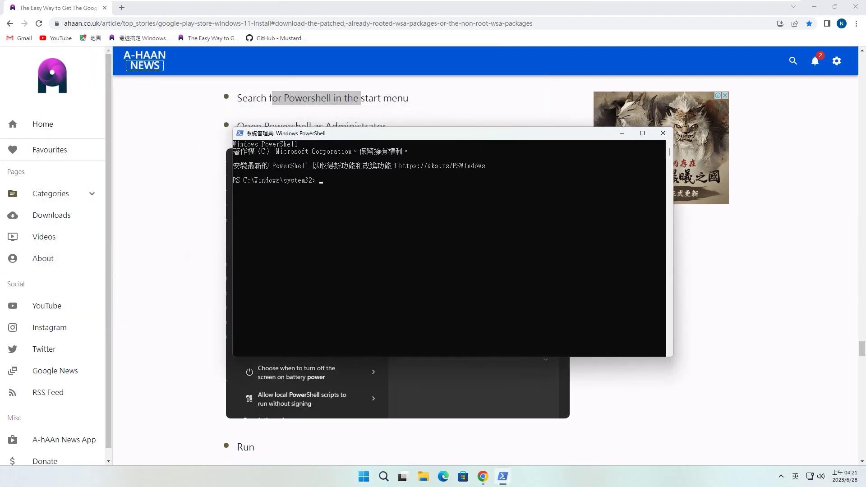
pyautogui.click(814, 6)
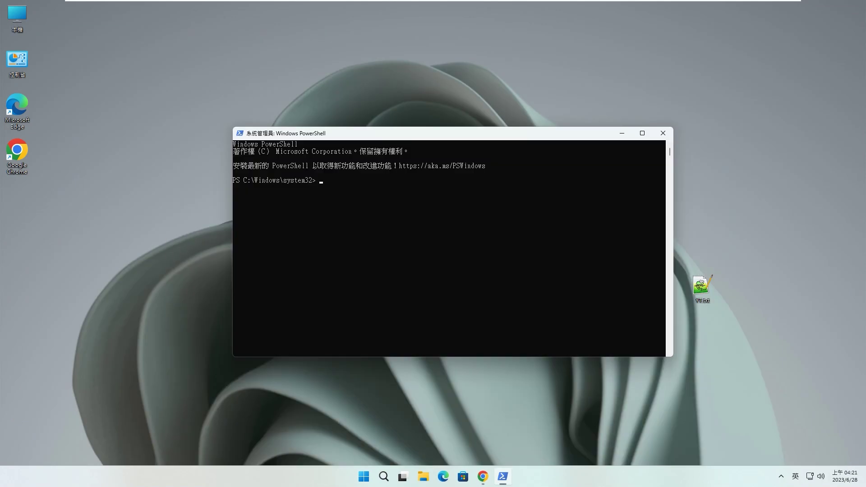
pyautogui.write('cd c:\\x64')
pyautogui.press('Return')
pyautogui.moveTo(442, 133); pyautogui.dragTo(372, 64)
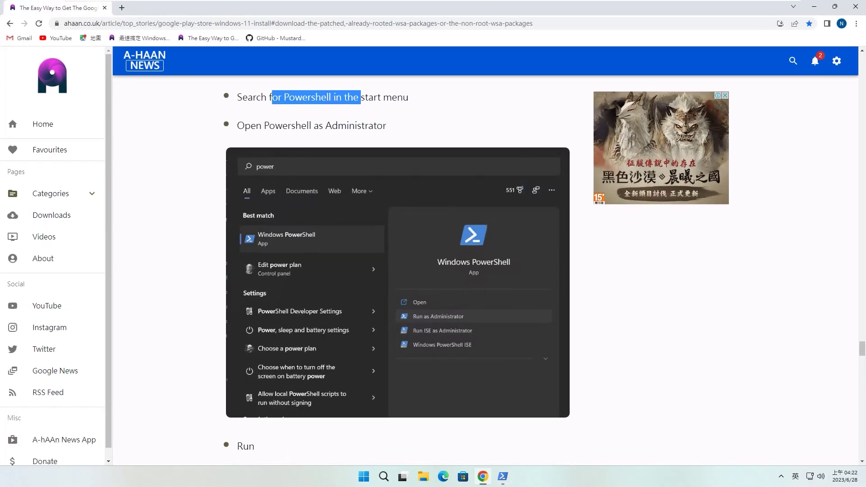
# Copy the Set-ExecutionPolicy -Scope Process -ExecutionPolicy Bypass command from the article.
pyautogui.scroll(-6, 397, 271)
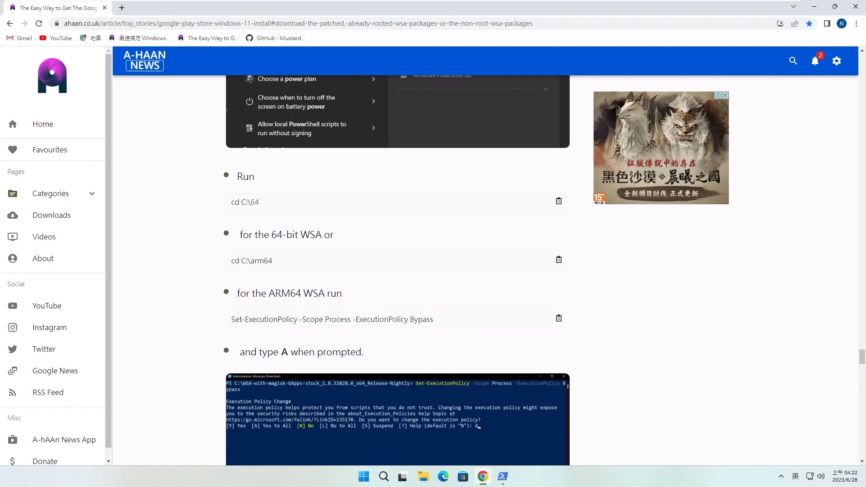
pyautogui.moveTo(232, 319); pyautogui.dragTo(433, 319)
pyautogui.rightClick(414, 320)
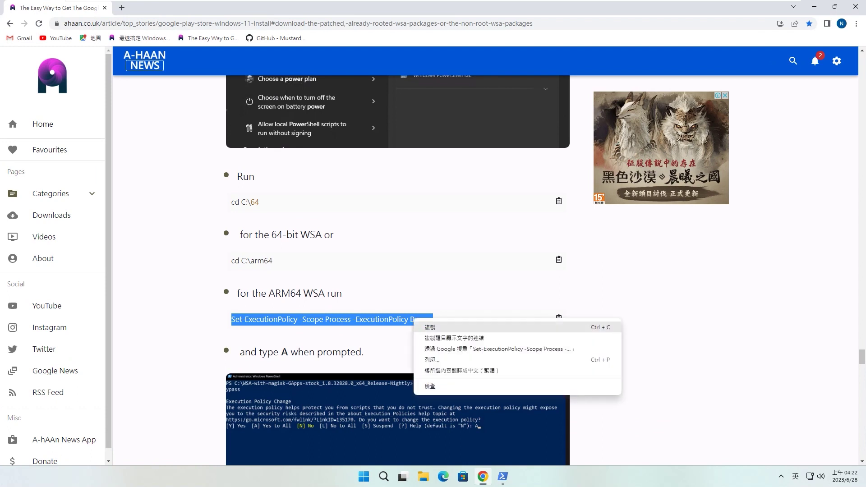
pyautogui.click(430, 327)
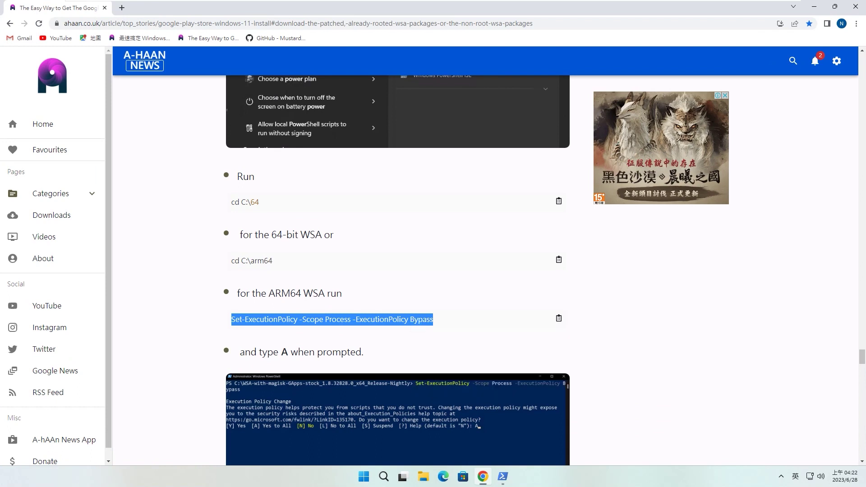
# Paste and run the command in PowerShell, answering A to accept the change for all.
pyautogui.click(503, 476)
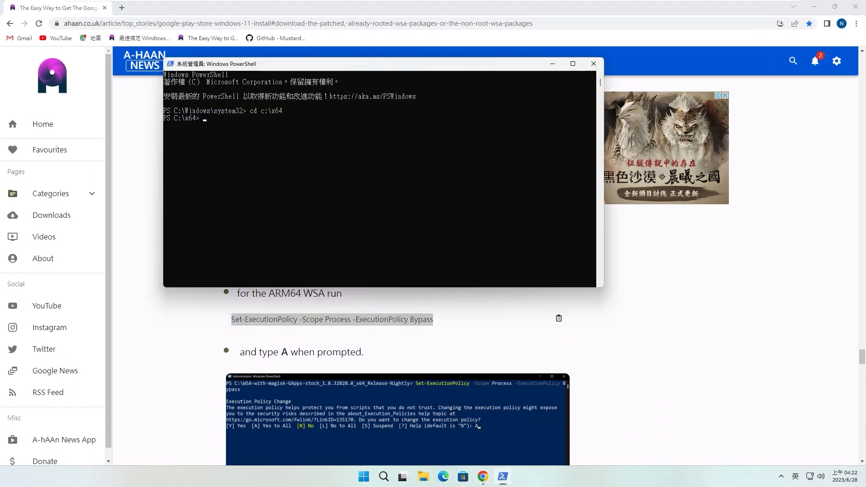
pyautogui.hotkey('ctrl', 'v')
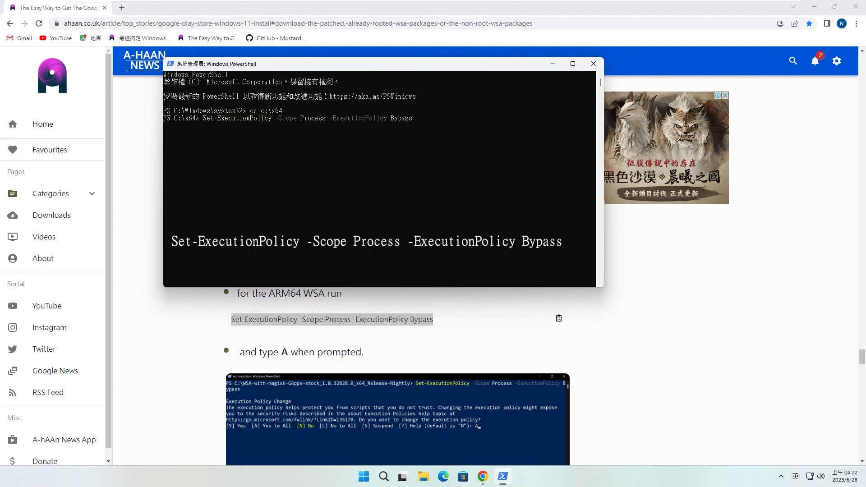
pyautogui.press('Return')
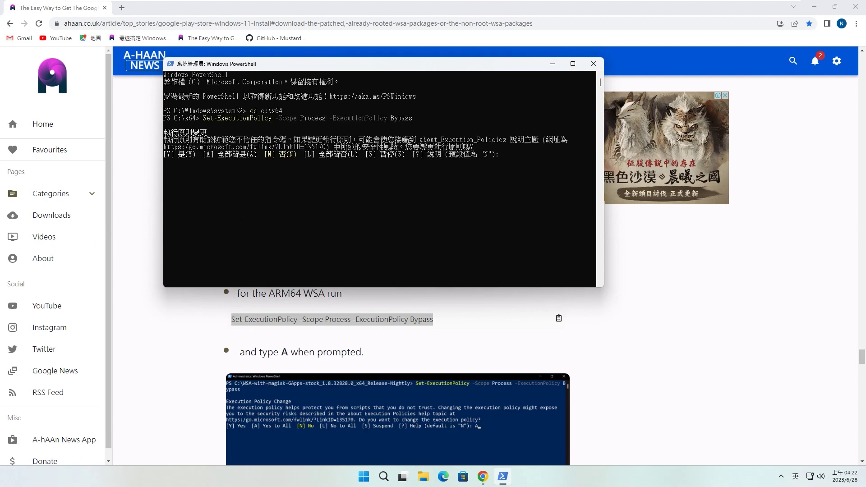
pyautogui.write('A')
pyautogui.press('Return')
pyautogui.scroll(-3, 397, 406)
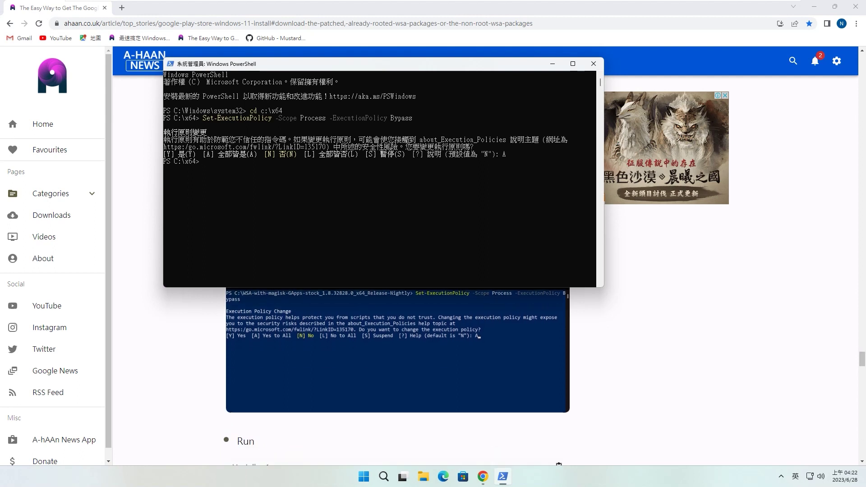
pyautogui.scroll(2, 397, 370)
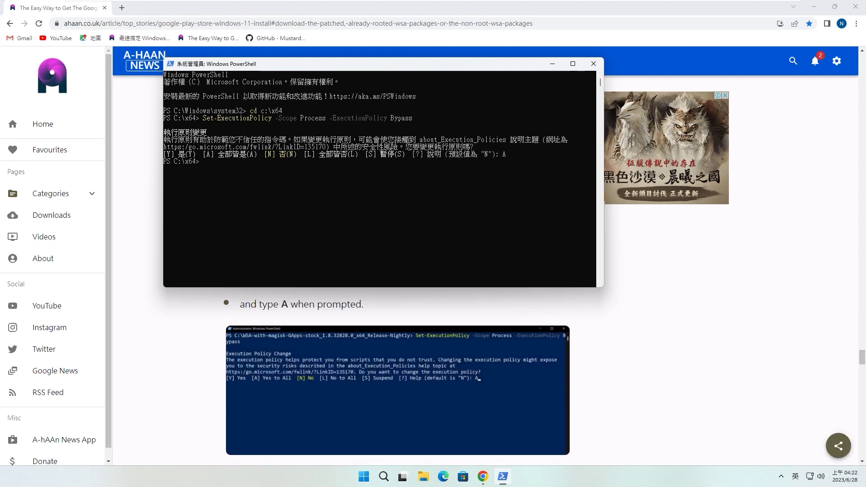
pyautogui.scroll(-2, 397, 384)
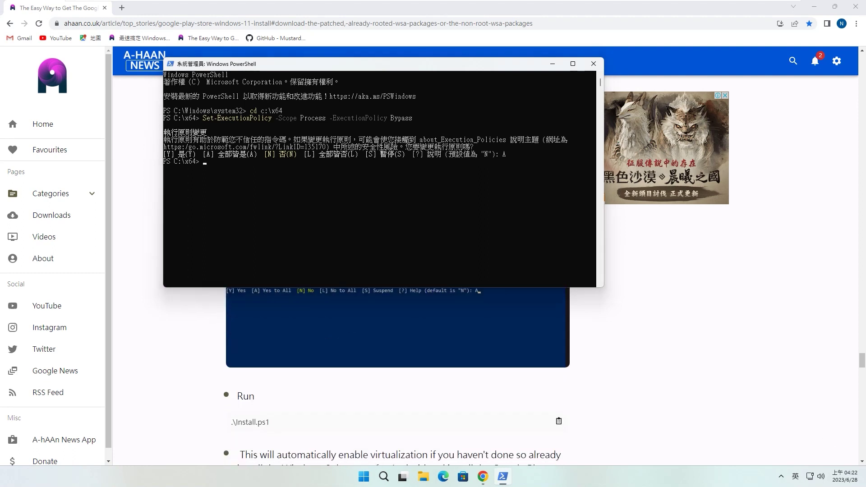
# Copy the .\Install.ps1 command from the guide and run it in PowerShell, then minimize Chrome.
pyautogui.moveTo(232, 422); pyautogui.dragTo(269, 422)
pyautogui.rightClick(263, 424)
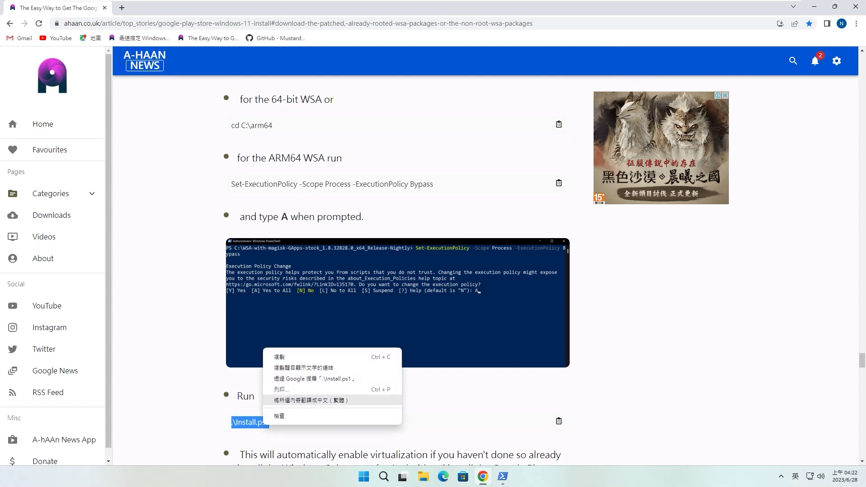
pyautogui.click(289, 356)
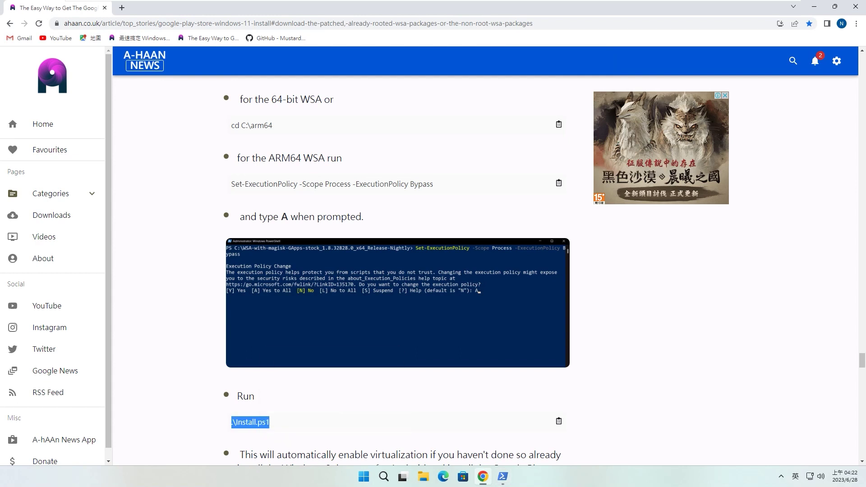
pyautogui.click(503, 476)
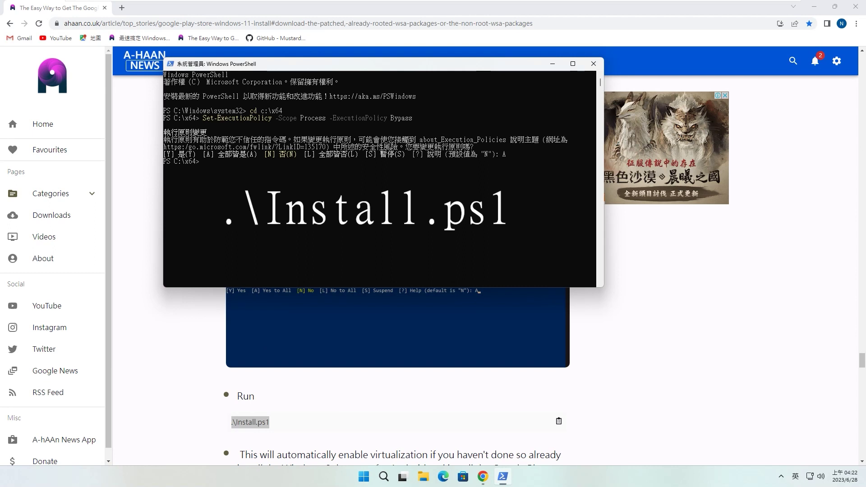
pyautogui.hotkey('ctrl', 'v')
pyautogui.press('Return')
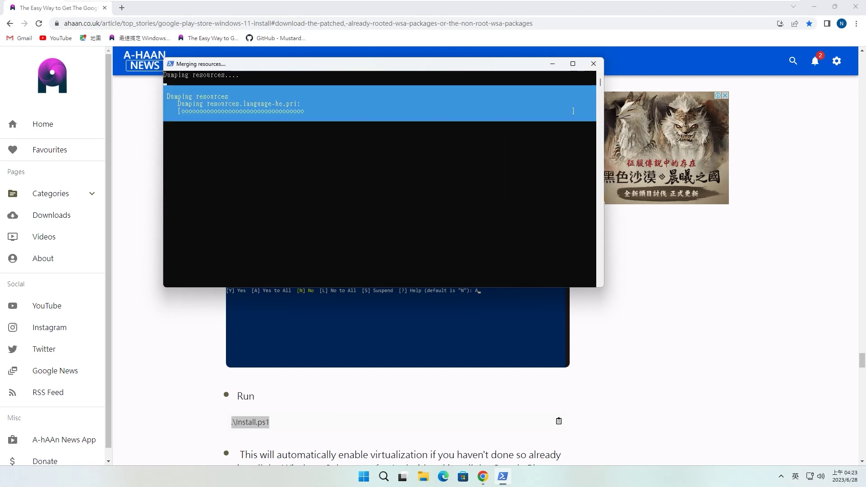
pyautogui.click(814, 6)
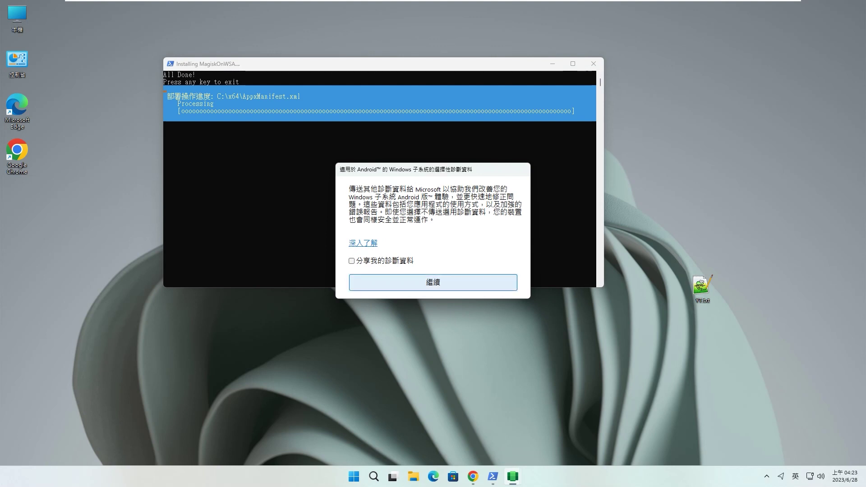
# Accept the diagnostic-data notice, dismiss and close the finished installer console, and continue to Play Store.
pyautogui.press('Return')
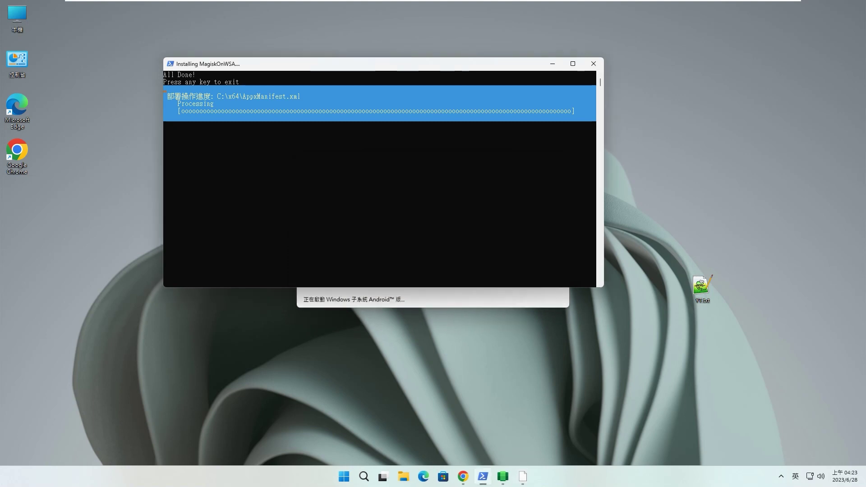
pyautogui.press('Return')
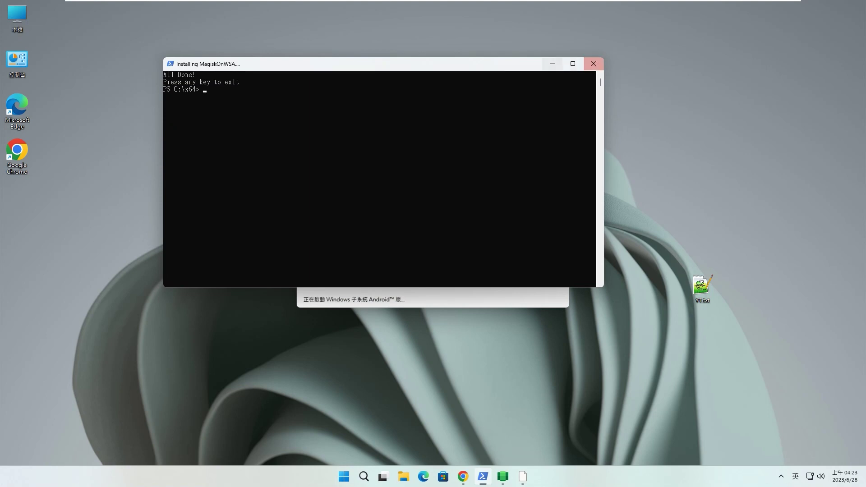
pyautogui.click(593, 64)
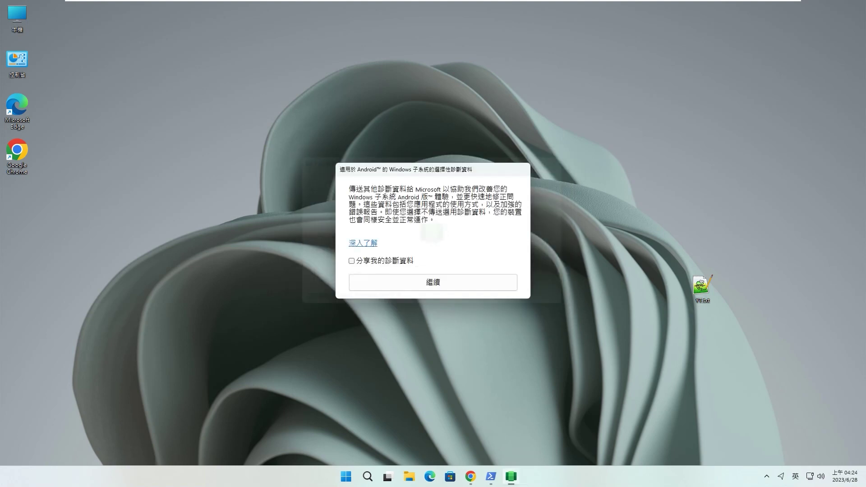
pyautogui.press('Return')
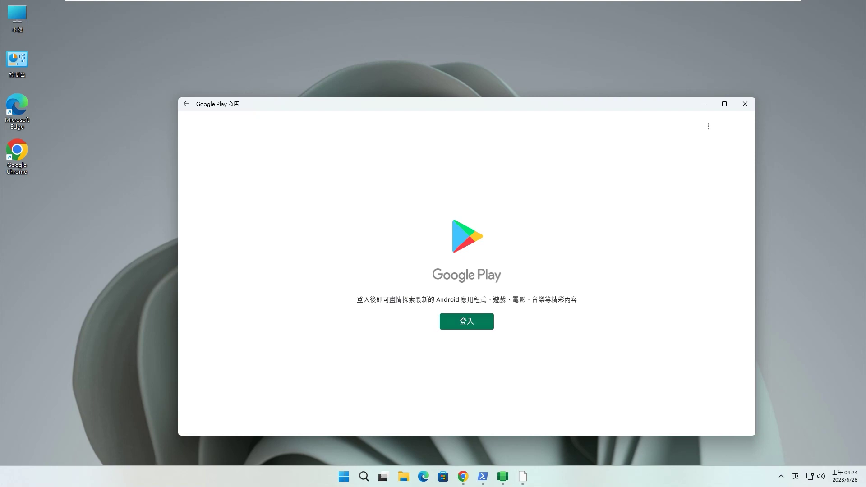
# Sign in to Google Play with the account e-mail and password, then agree to the terms (我同意).
pyautogui.press('Return')
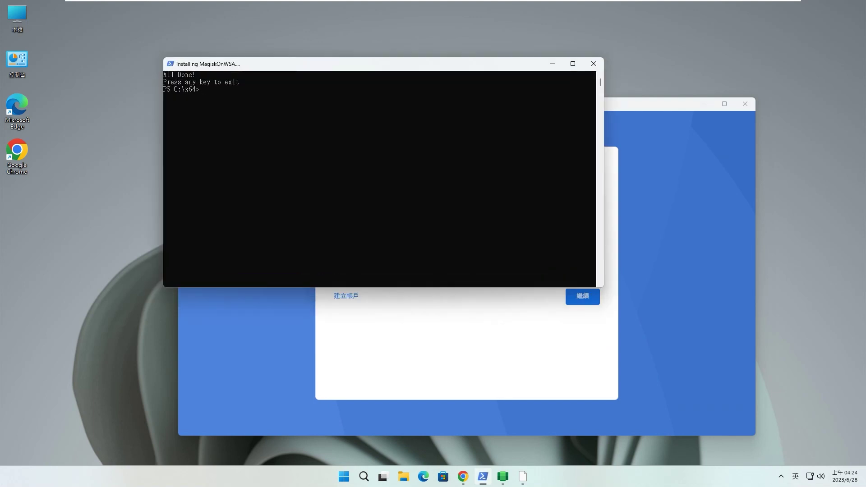
pyautogui.click(593, 64)
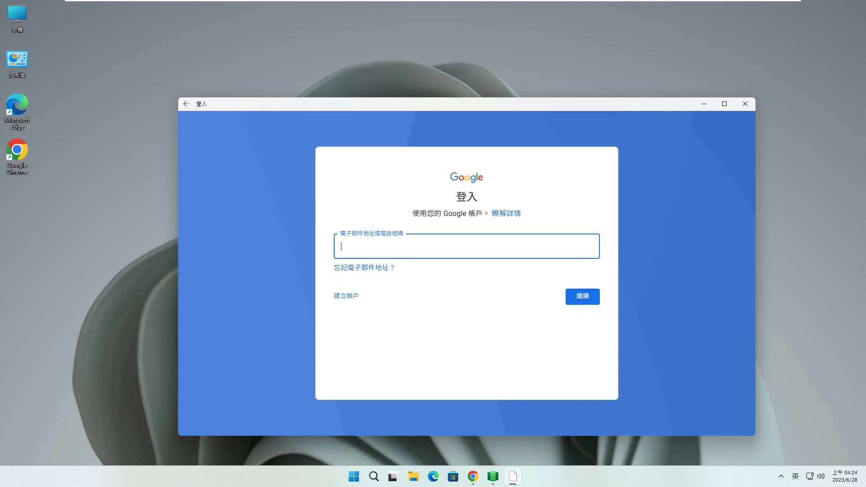
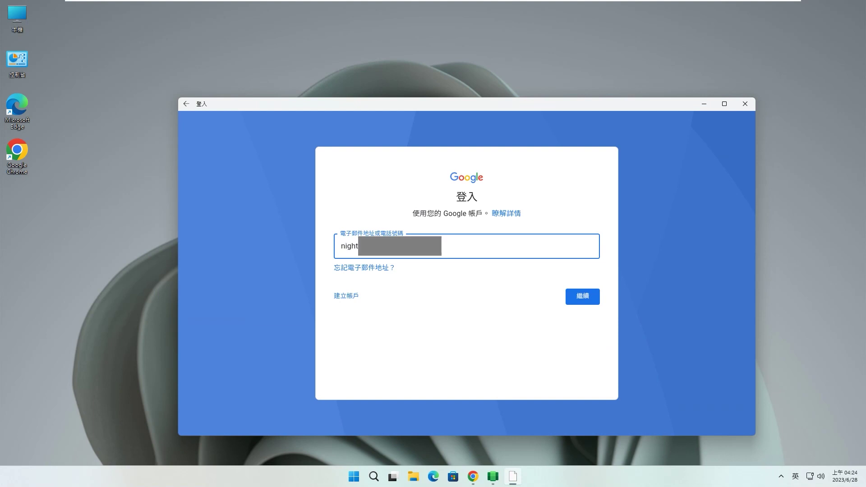
pyautogui.press('Return')
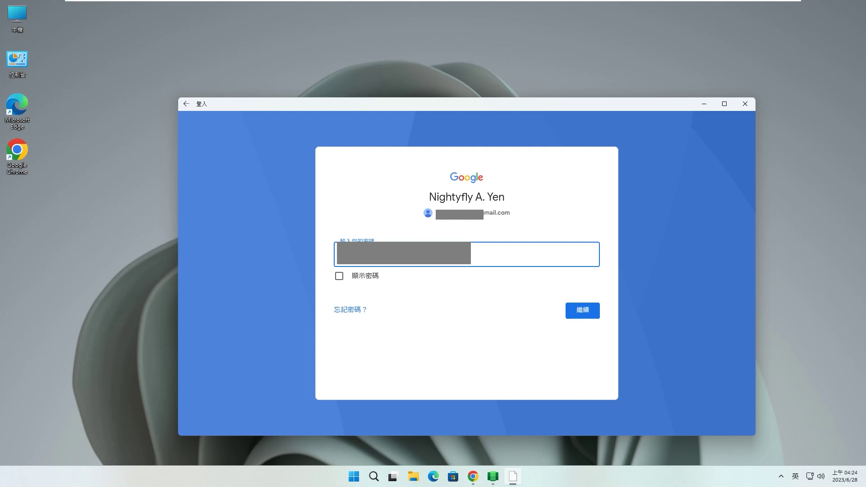
pyautogui.press('Return')
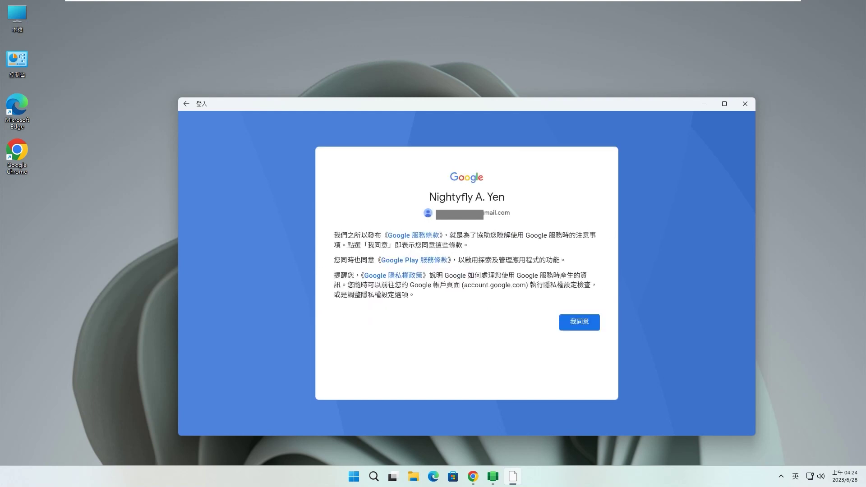
pyautogui.click(579, 322)
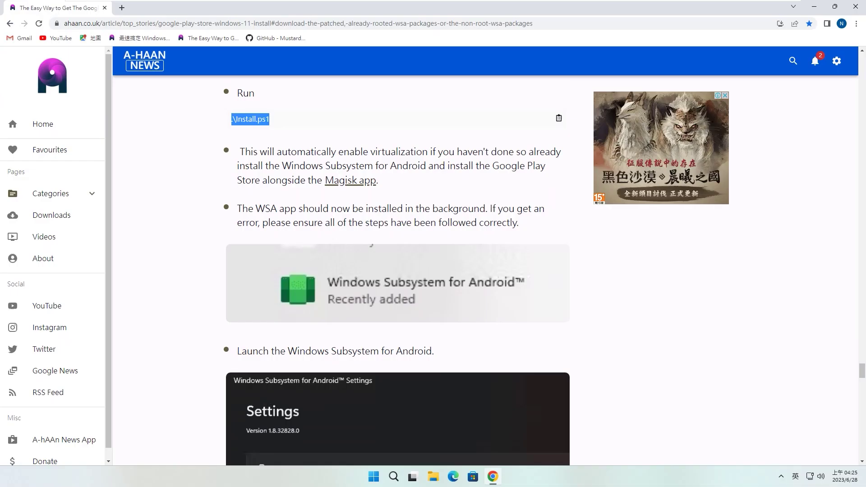
# Scroll the guide down to the Run PowerShell as Administrator step, then minimize Chrome and open Start.
pyautogui.scroll(-5, 397, 271)
pyautogui.scroll(-3, 397, 271)
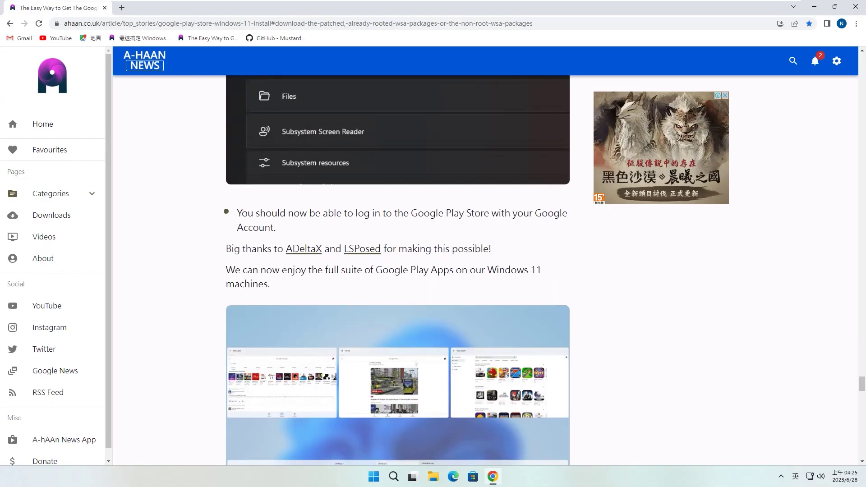
pyautogui.scroll(-2, 397, 270)
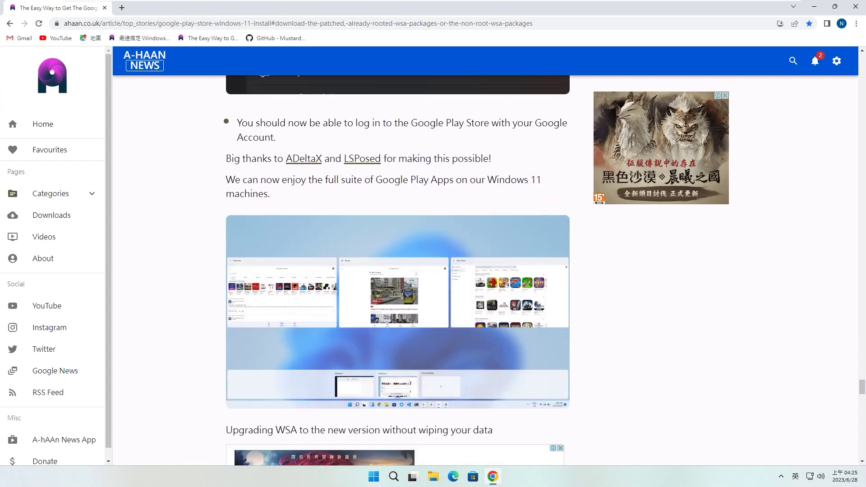
pyautogui.moveTo(284, 159); pyautogui.dragTo(385, 159)
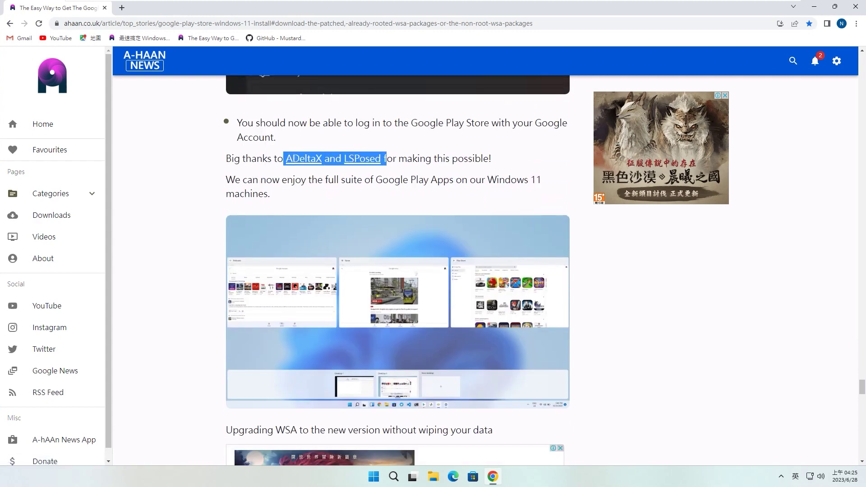
pyautogui.scroll(3, 385, 164)
pyautogui.scroll(-8, 385, 163)
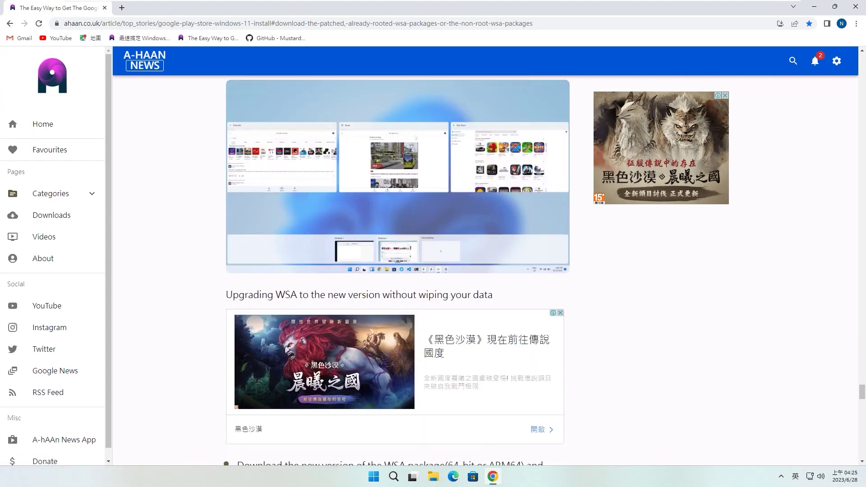
pyautogui.scroll(-6, 397, 270)
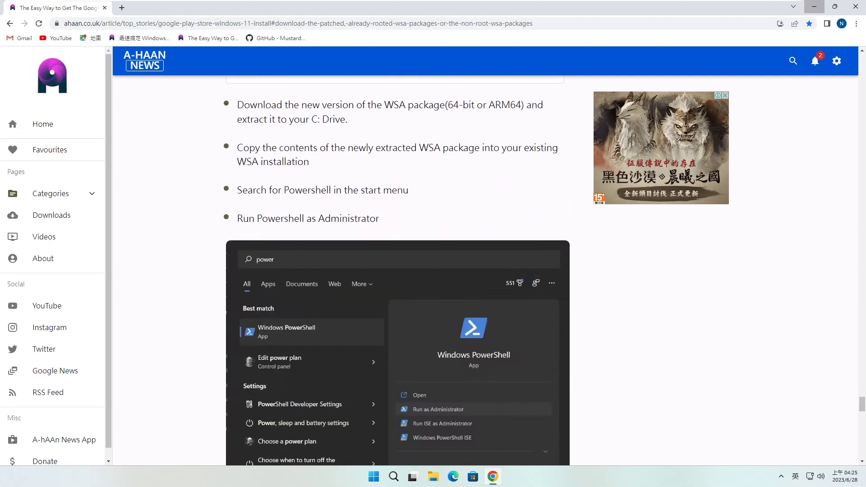
pyautogui.click(814, 6)
pyautogui.press('super')
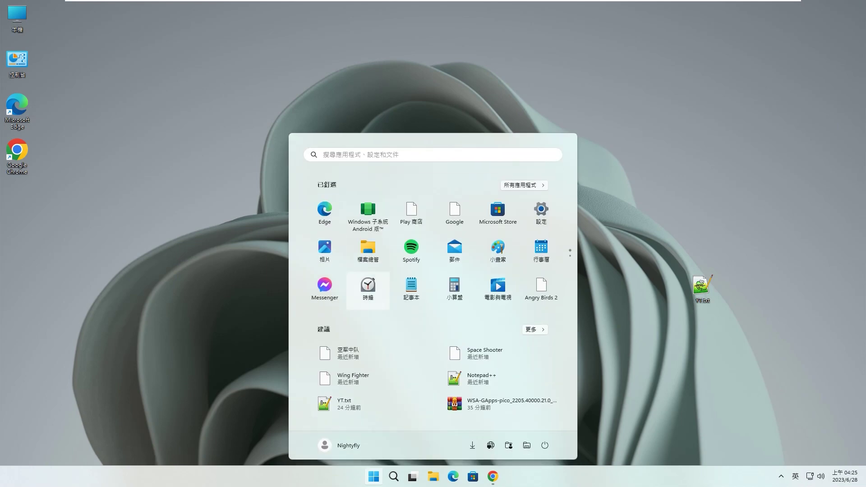
# In WSA Settings, turn on 開發人員模式 under 進階設定, keep memory at 4 GB, and check graphics preferences.
pyautogui.click(369, 216)
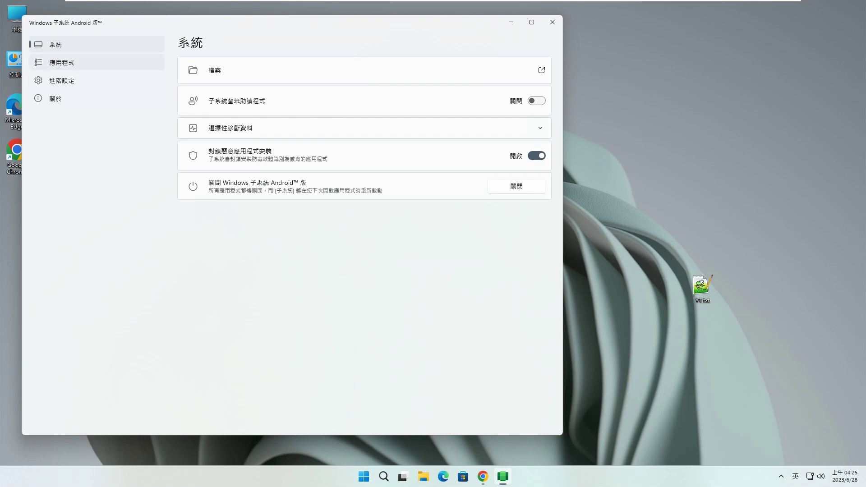
pyautogui.click(62, 63)
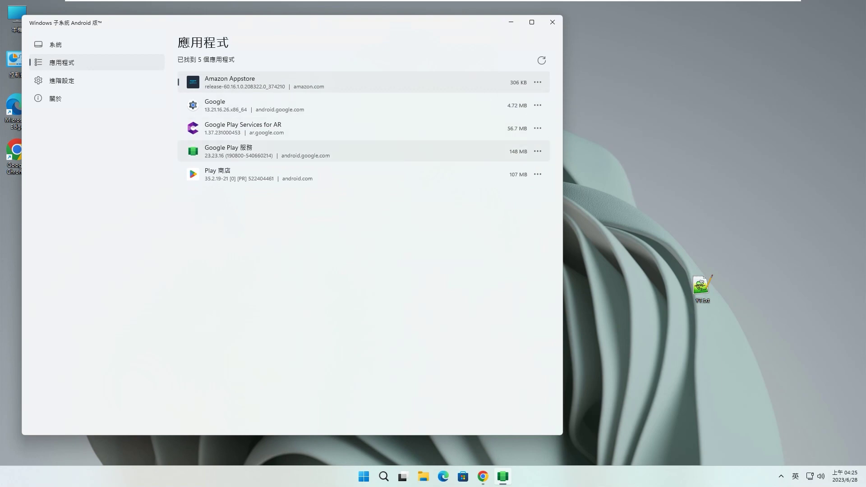
pyautogui.click(62, 80)
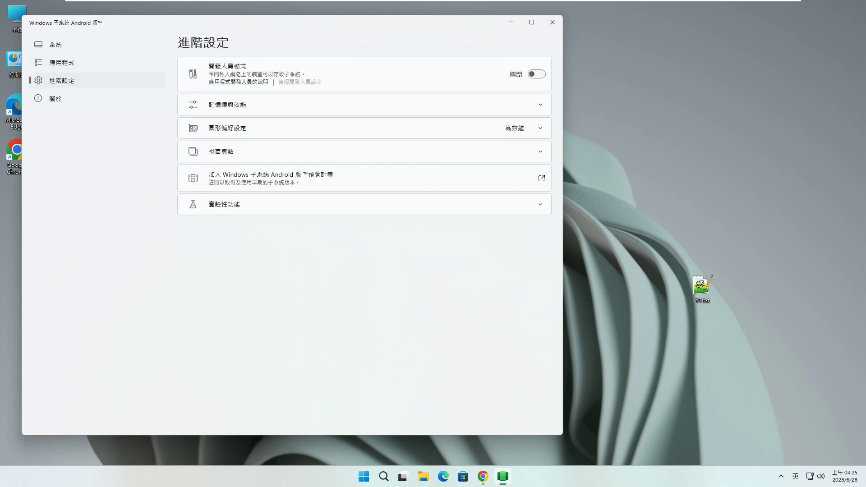
pyautogui.click(536, 74)
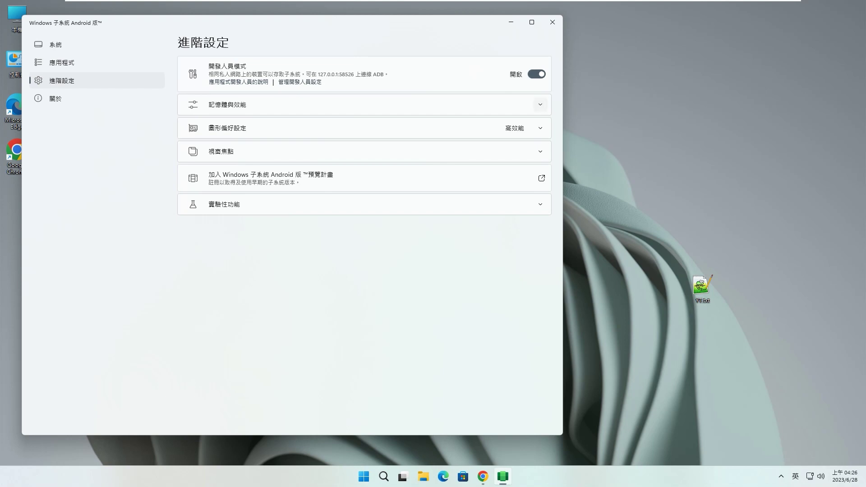
pyautogui.click(541, 104)
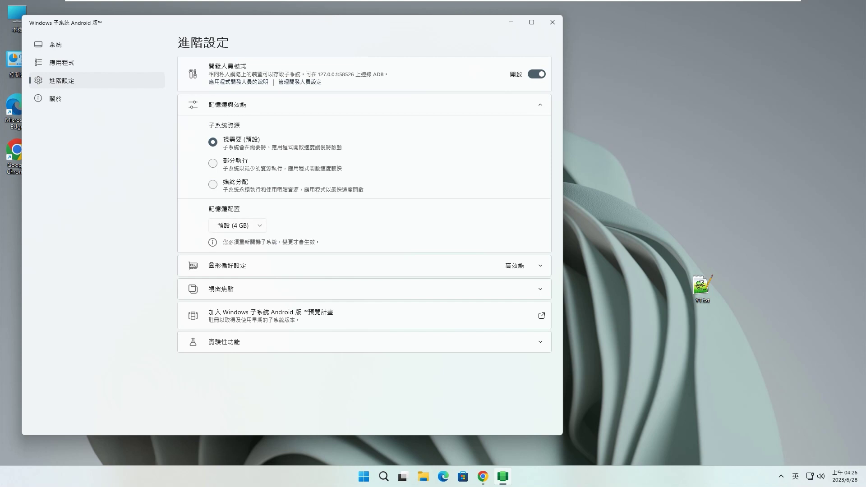
pyautogui.click(238, 226)
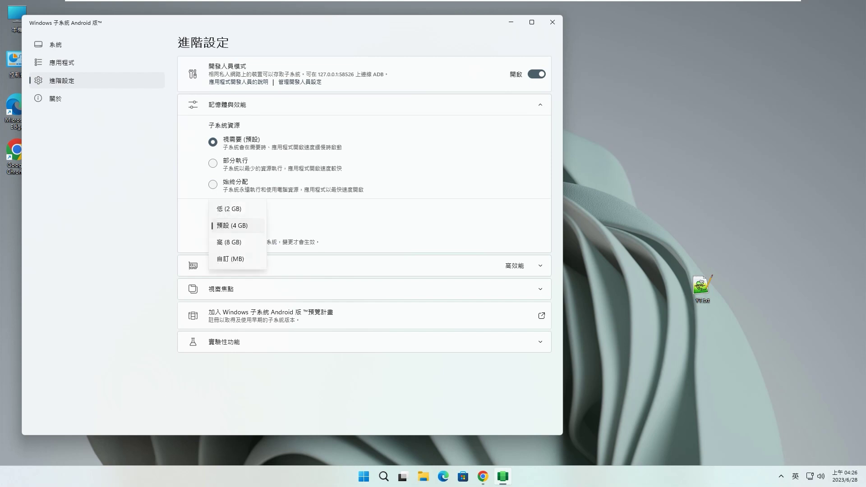
pyautogui.click(238, 226)
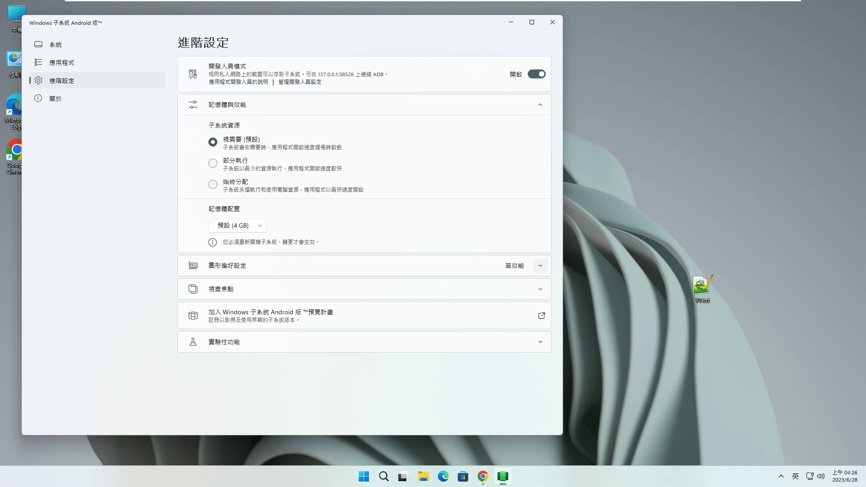
pyautogui.click(540, 265)
pyautogui.click(540, 266)
# Check the 關於 and 系統 pages, close Android Files, and bring up Start's All apps list.
pyautogui.click(56, 98)
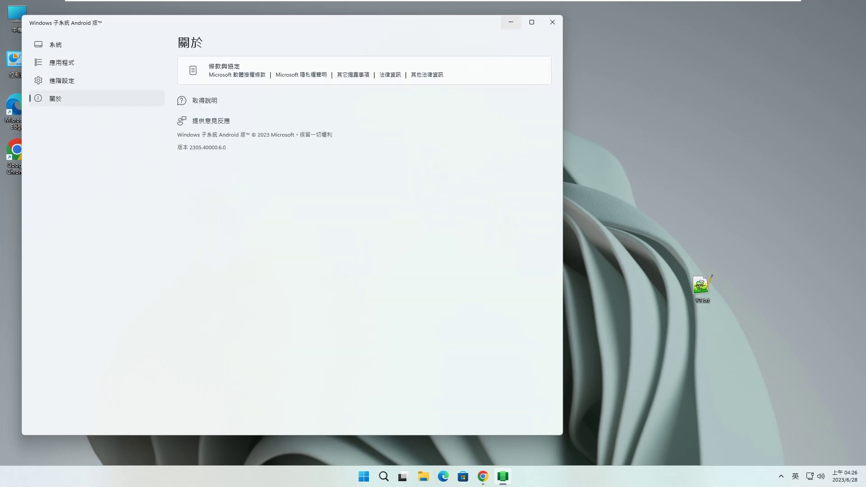
pyautogui.click(55, 45)
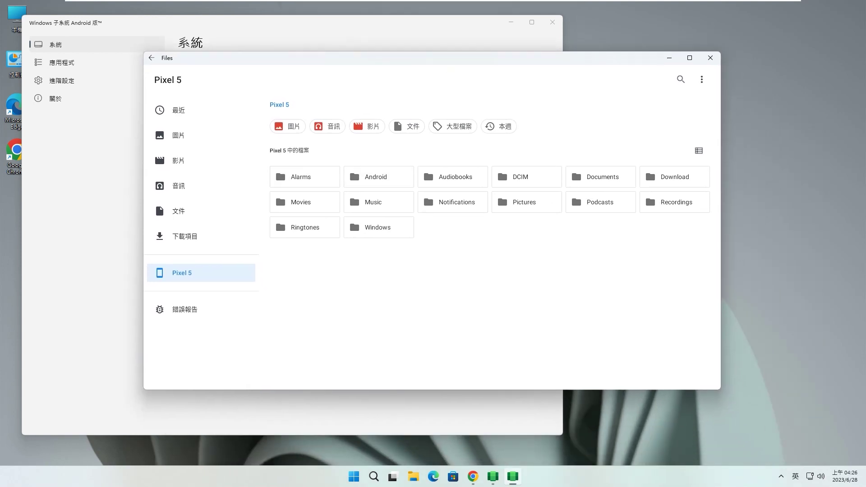
pyautogui.click(710, 58)
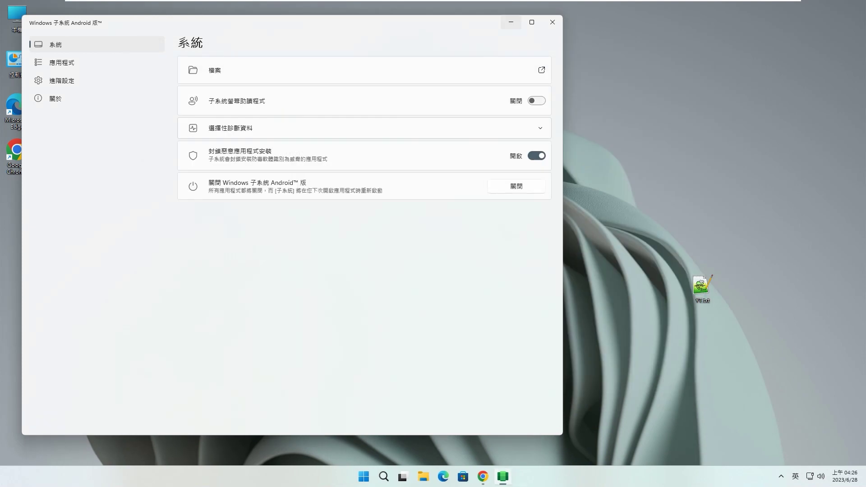
pyautogui.click(503, 476)
pyautogui.click(364, 477)
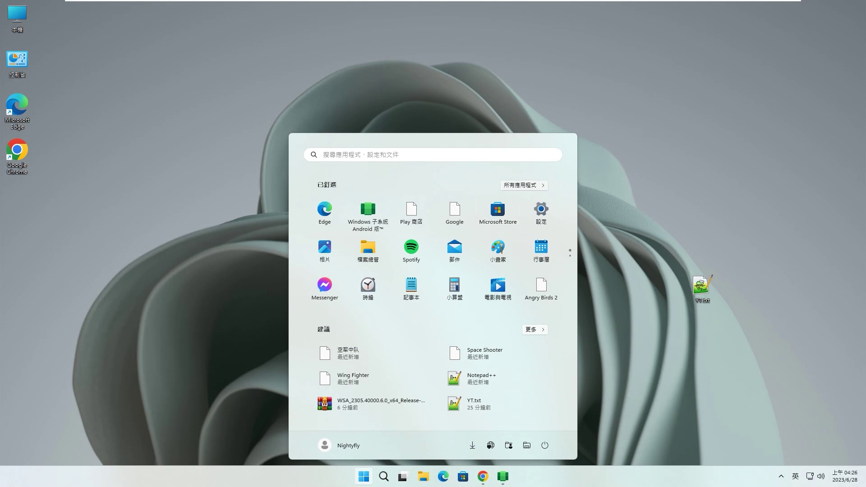
pyautogui.click(524, 186)
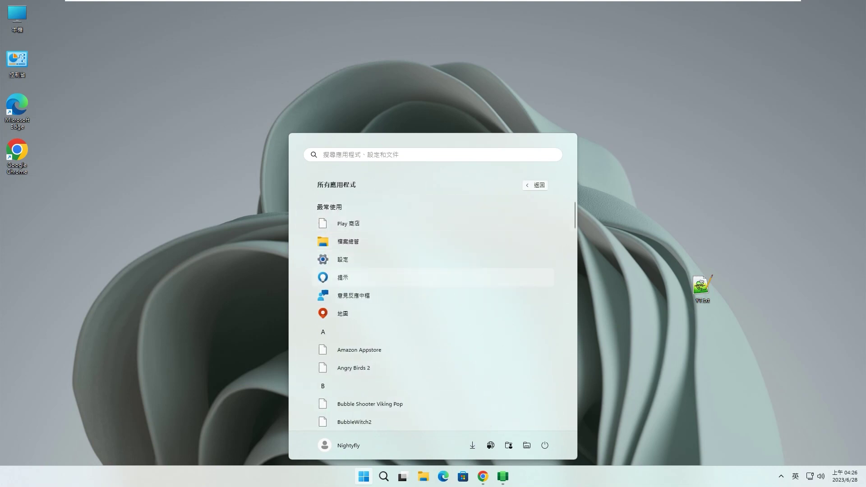
# Launch Play 商店 from Start, view and clear its notification, then go to 遊戲.
pyautogui.scroll(-2, 451, 279)
pyautogui.scroll(3, 433, 297)
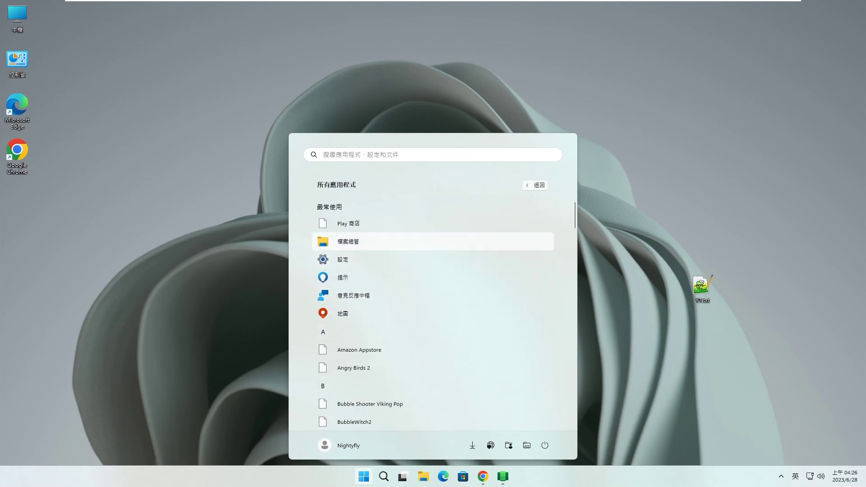
pyautogui.click(433, 223)
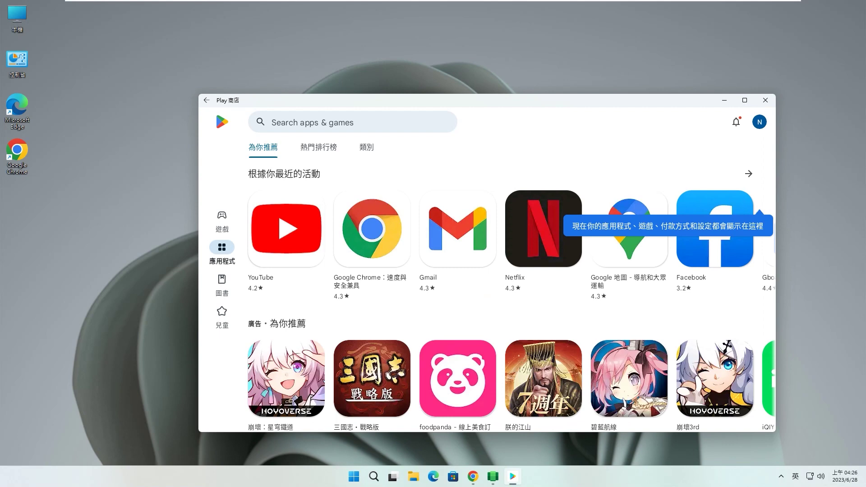
pyautogui.click(736, 122)
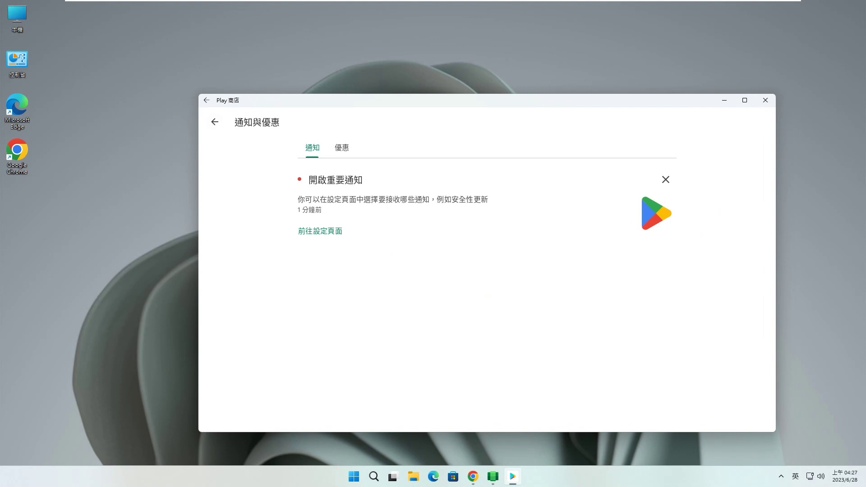
pyautogui.click(215, 122)
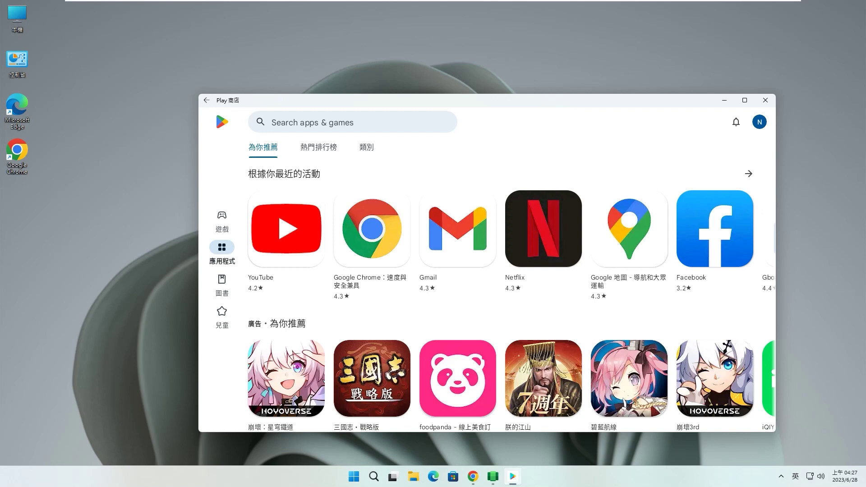
pyautogui.click(221, 221)
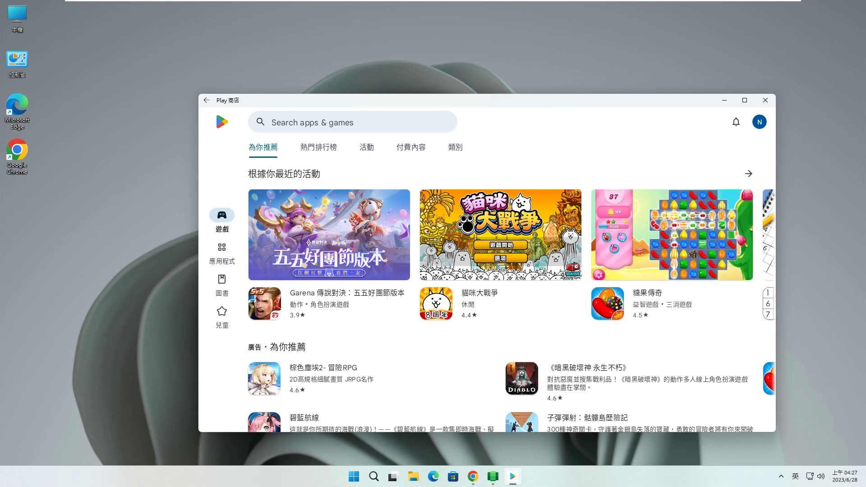
# Browse the Games recommendations, then the 熱門排行榜 and 活動 tabs, and return to 為你推薦.
pyautogui.scroll(-2, 510, 294)
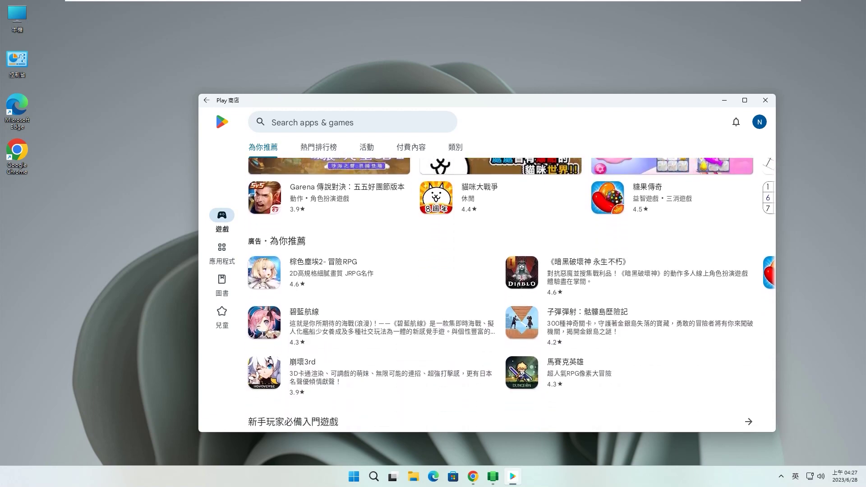
pyautogui.scroll(-5, 510, 293)
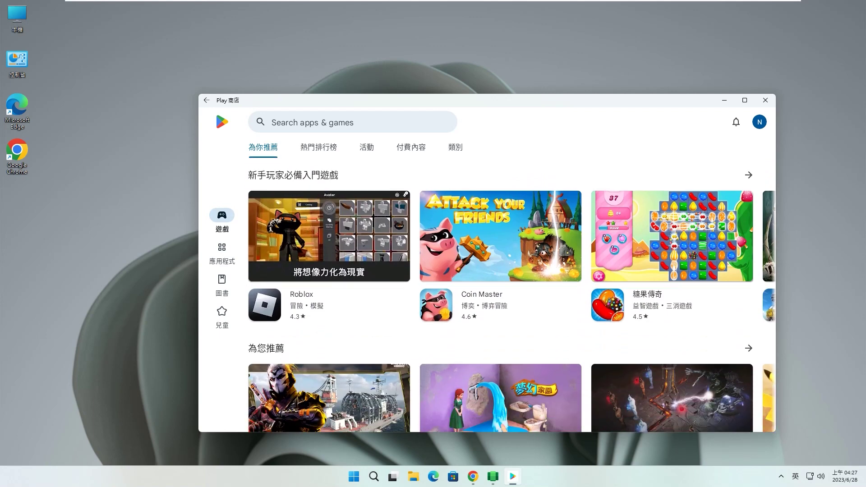
pyautogui.scroll(-1, 510, 294)
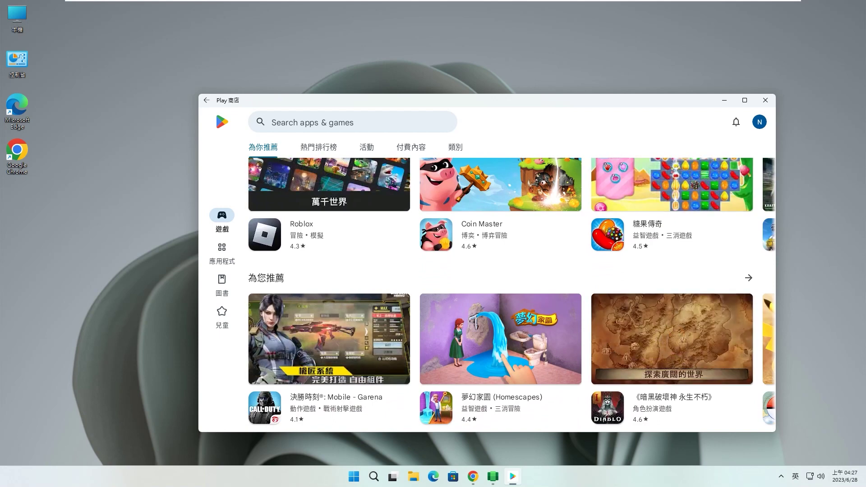
pyautogui.scroll(-3, 509, 293)
pyautogui.scroll(-6, 510, 293)
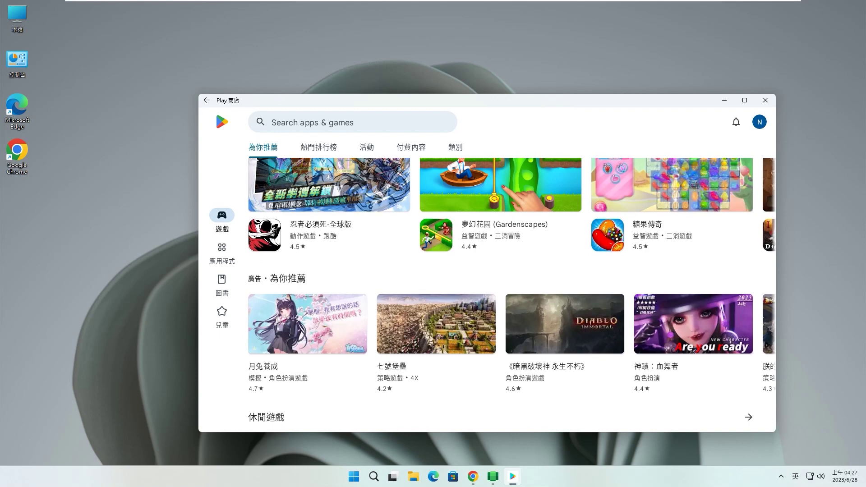
pyautogui.click(319, 147)
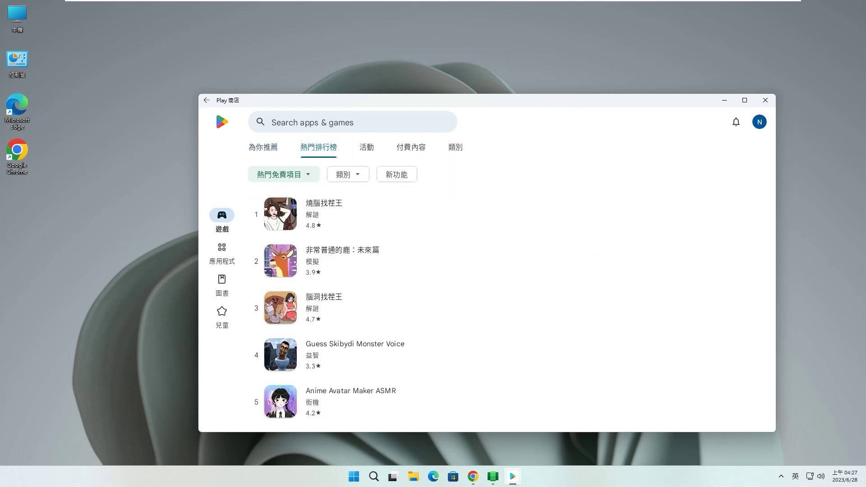
pyautogui.click(366, 147)
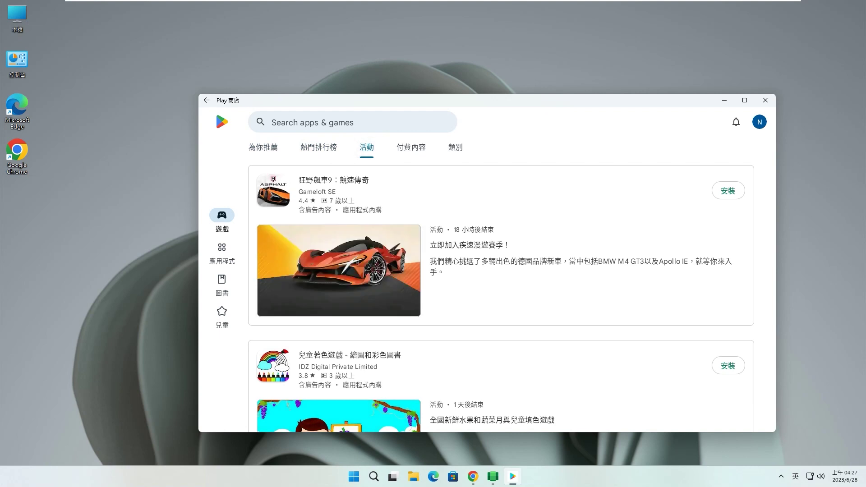
pyautogui.click(263, 147)
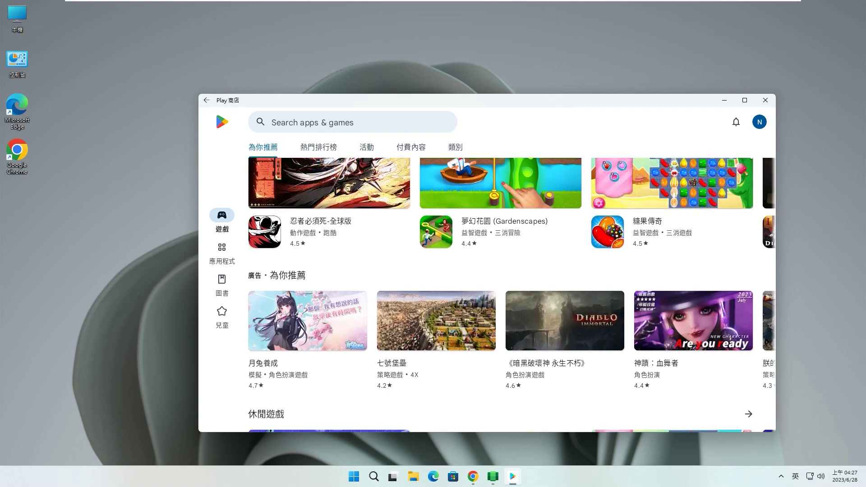
# Scroll through the 為你推薦 puzzle and top-rated games lists, then click into the store search box.
pyautogui.scroll(-3, 512, 295)
pyautogui.scroll(-4, 512, 295)
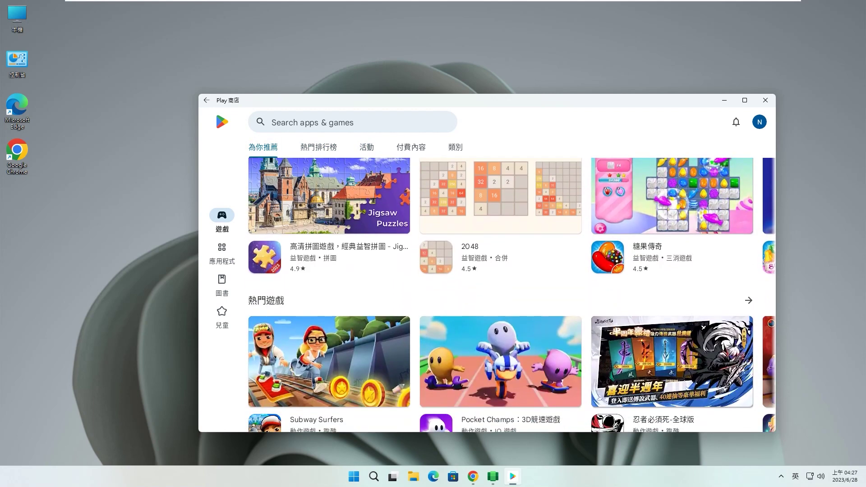
pyautogui.scroll(-6, 511, 295)
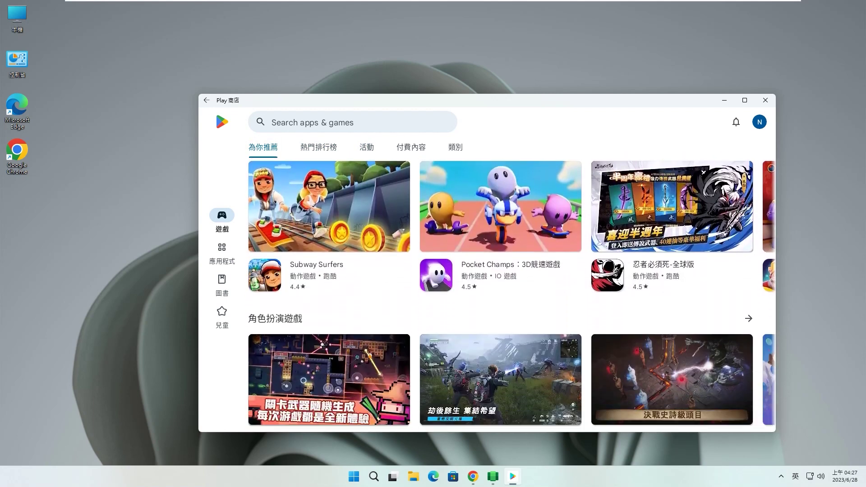
pyautogui.scroll(-6, 511, 295)
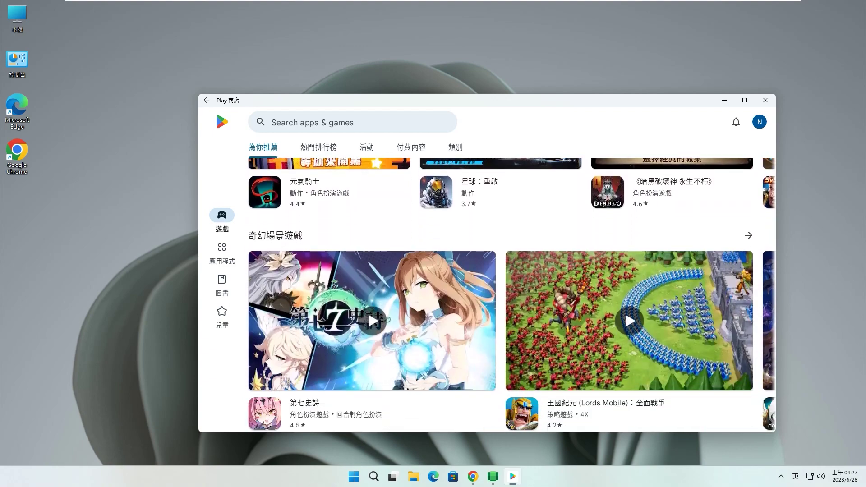
pyautogui.scroll(-6, 367, 239)
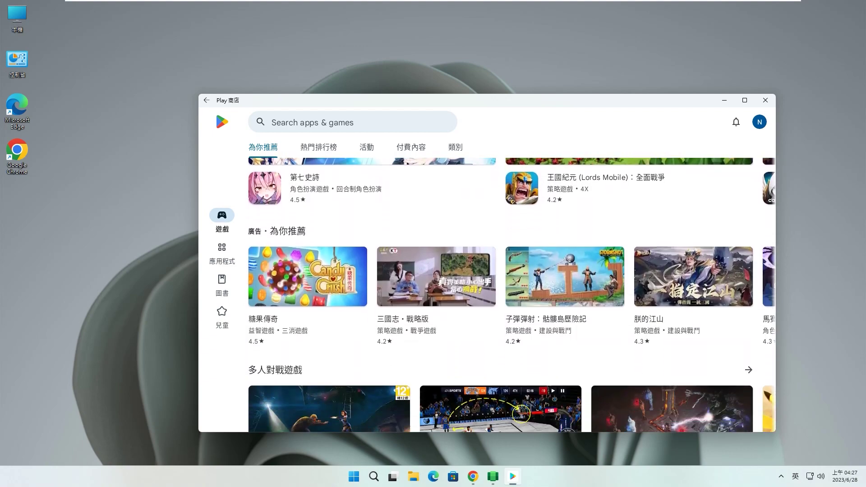
pyautogui.scroll(-6, 511, 296)
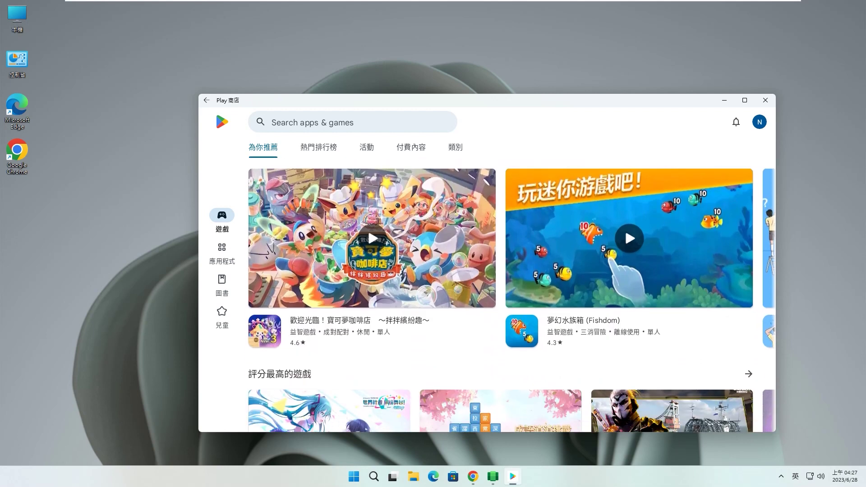
pyautogui.click(307, 122)
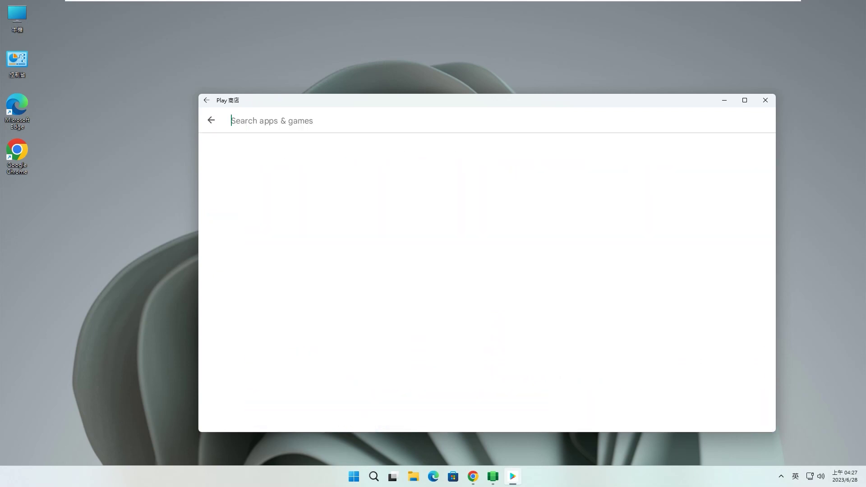
# Search 'angry birds' and install Angry Birds 2, skipping the payment method.
pyautogui.write('an')
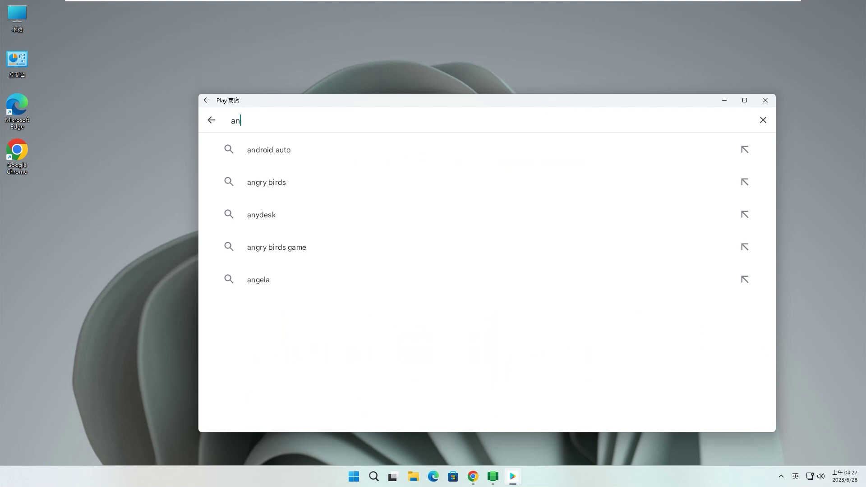
pyautogui.write('gry ')
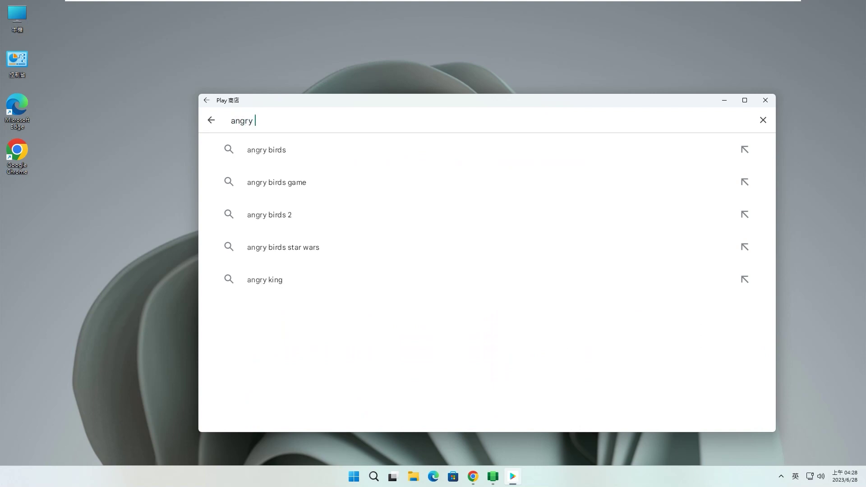
pyautogui.write('birds')
pyautogui.press('Return')
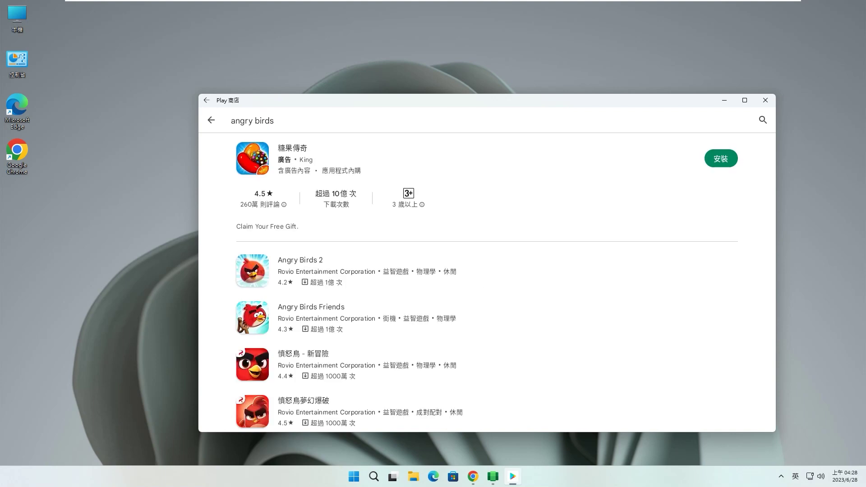
pyautogui.click(300, 261)
pyautogui.click(650, 158)
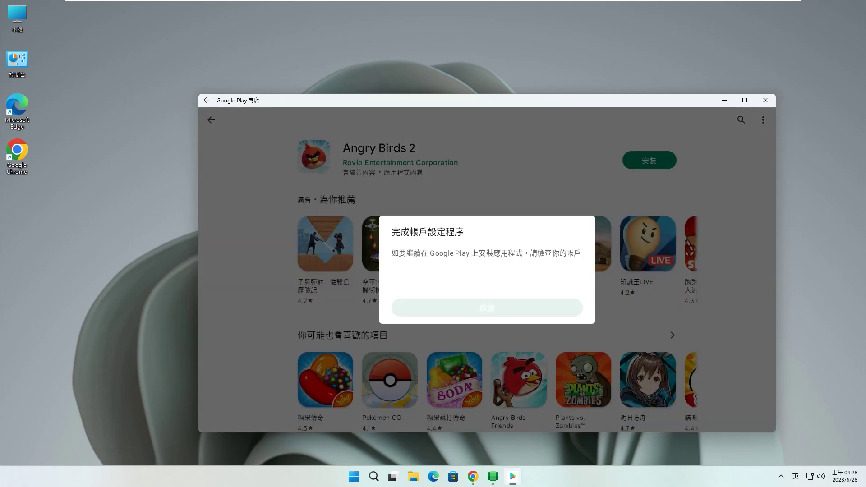
pyautogui.press('Return')
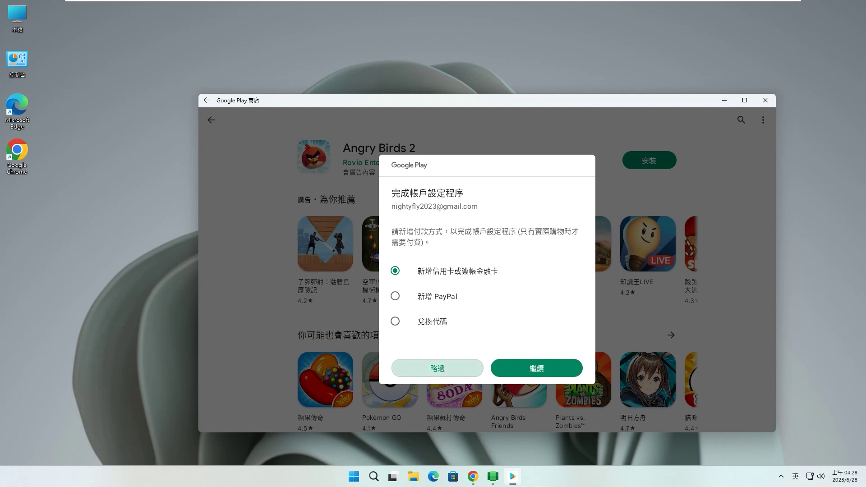
pyautogui.click(438, 368)
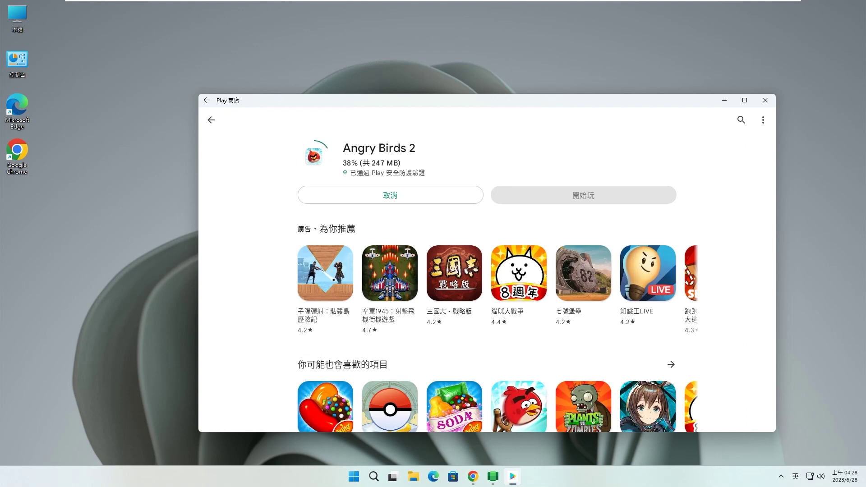
# Go back to the store home, dismiss the install-optimization notice, and switch to 應用程式.
pyautogui.press('Escape')
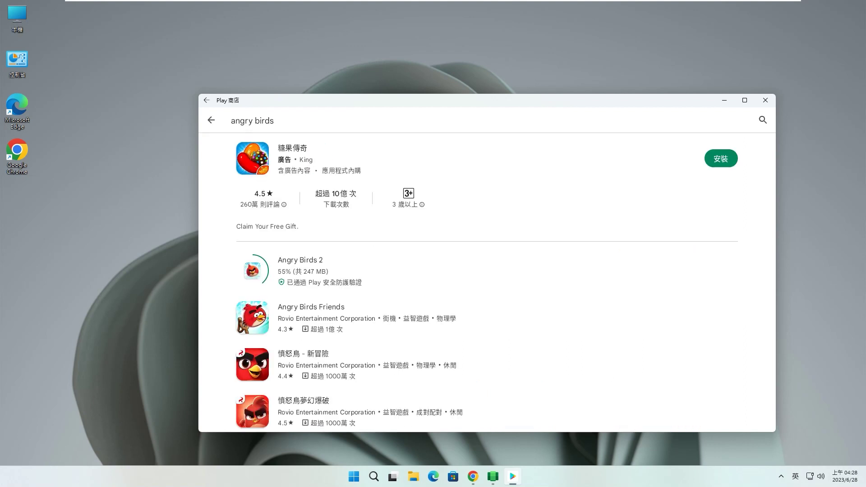
pyautogui.press('Escape')
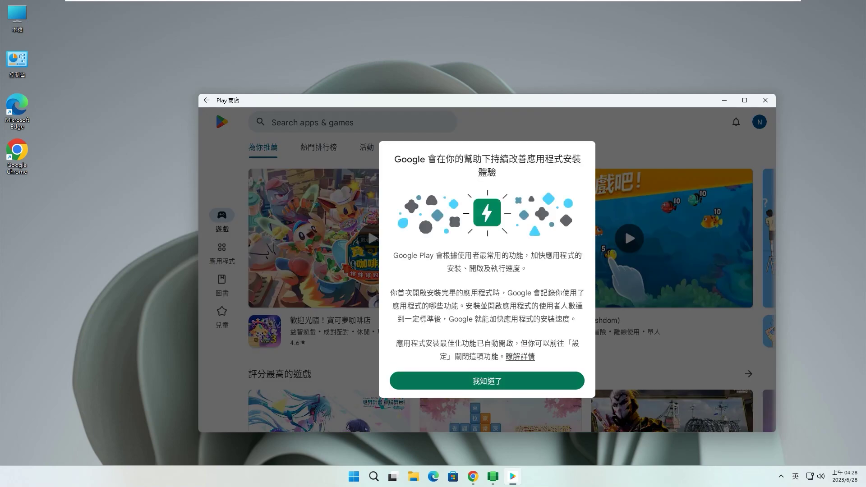
pyautogui.click(487, 382)
pyautogui.click(222, 253)
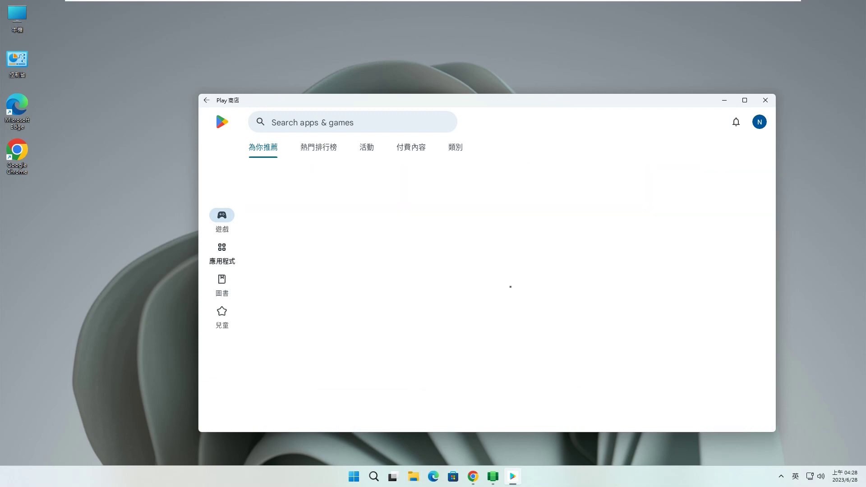
# Search the store for 'geek' and install Geekbench 6, then open Start.
pyautogui.click(353, 122)
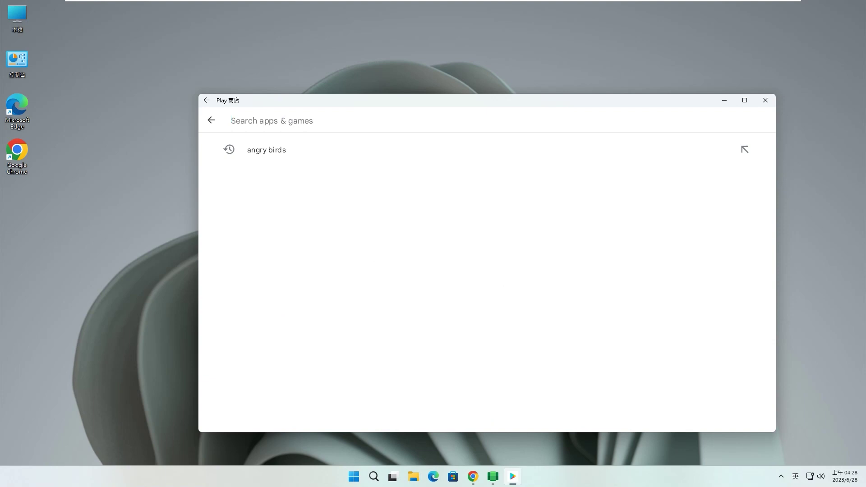
pyautogui.write('geek')
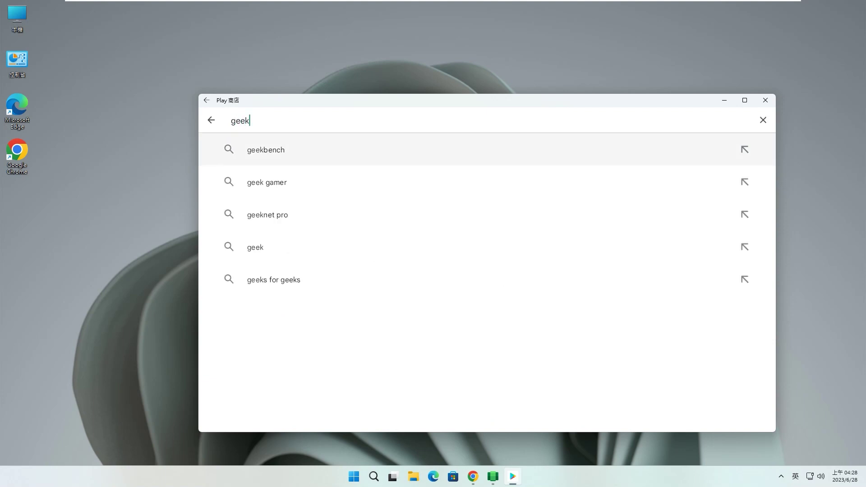
pyautogui.press('Return')
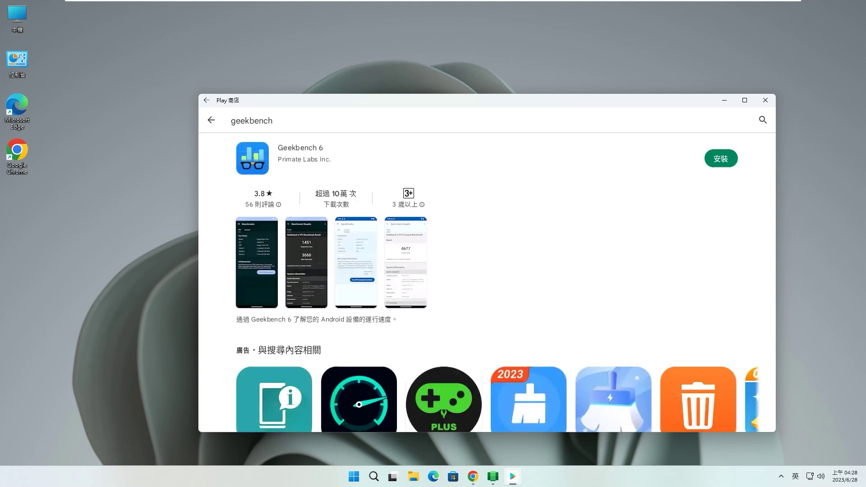
pyautogui.click(721, 158)
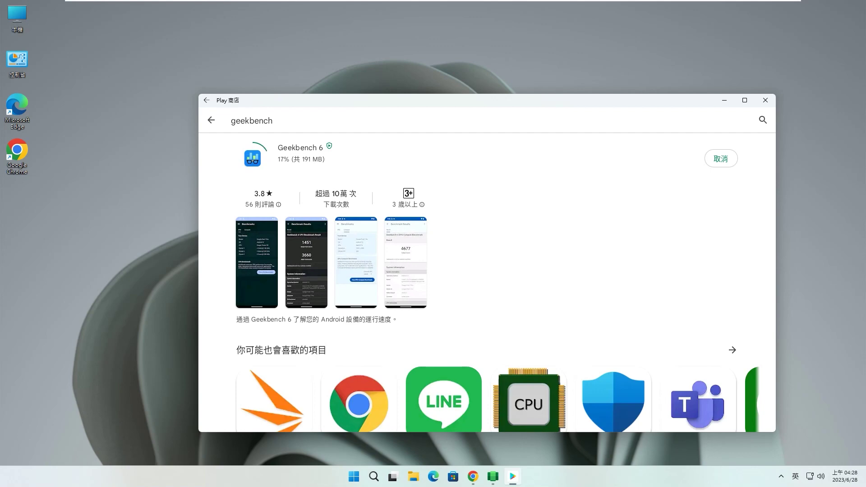
pyautogui.click(354, 477)
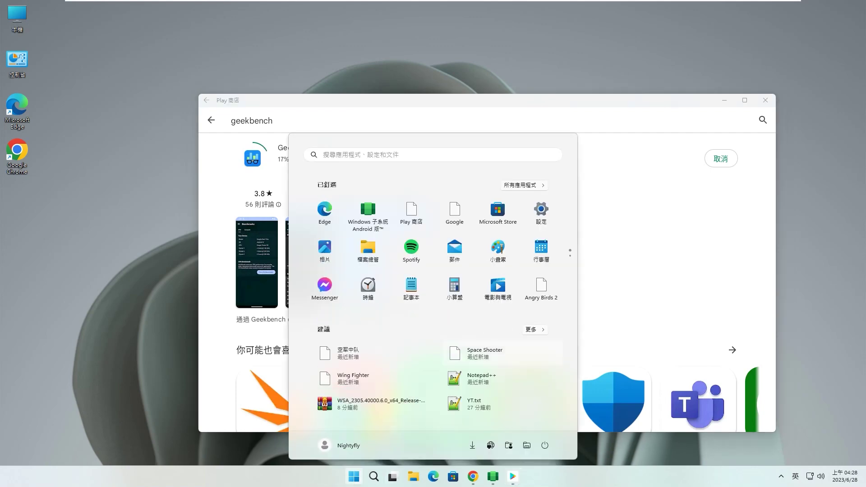
# Drag Play 商店 and Angry Birds 2 from All apps onto the desktop as shortcuts.
pyautogui.click(524, 185)
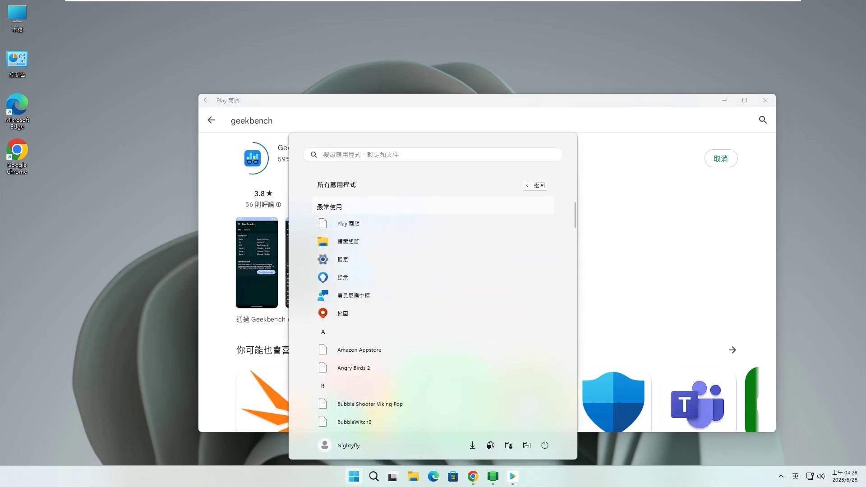
pyautogui.moveTo(348, 223); pyautogui.dragTo(85, 199)
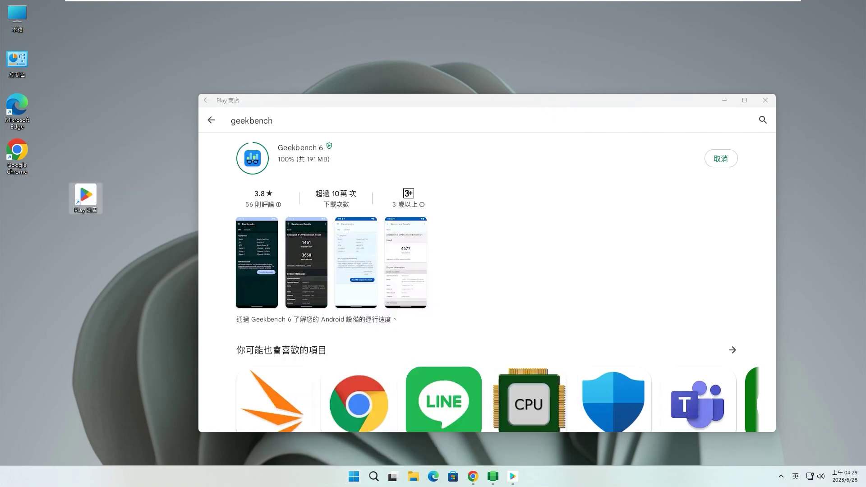
pyautogui.click(354, 476)
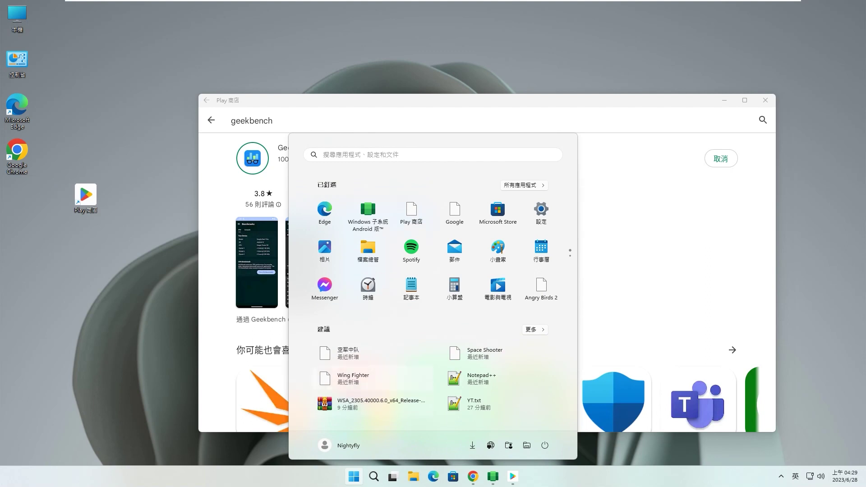
pyautogui.moveTo(368, 214); pyautogui.dragTo(80, 239)
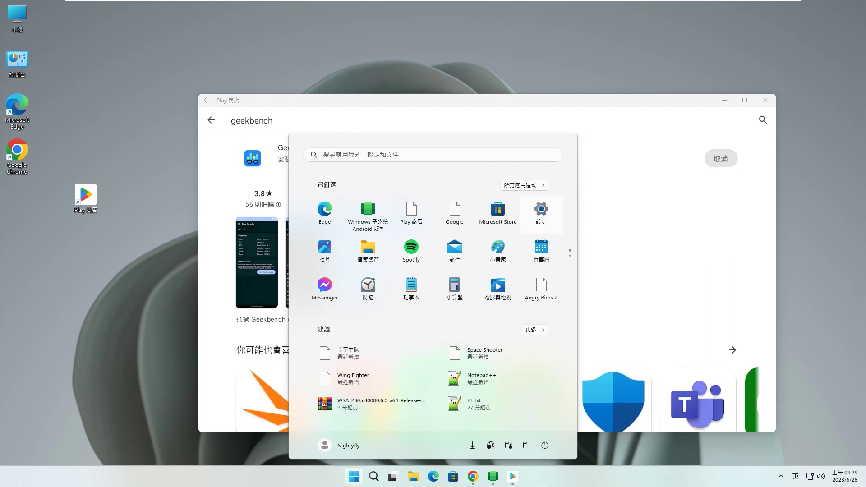
pyautogui.click(524, 185)
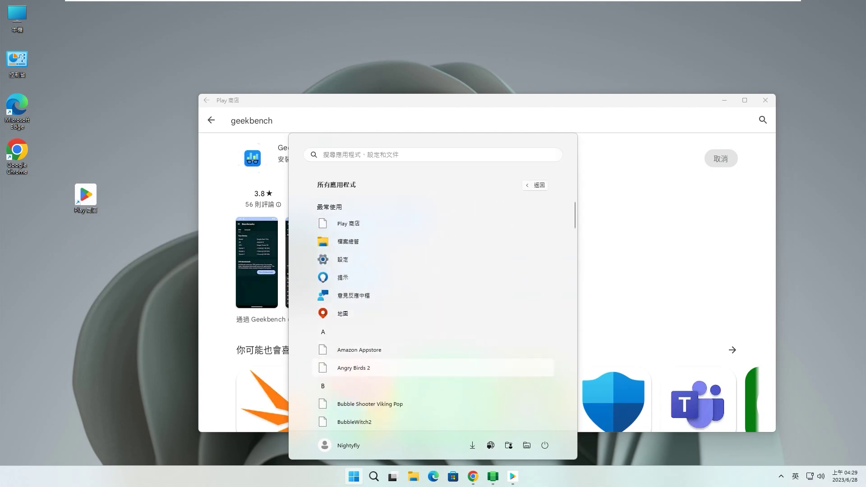
pyautogui.moveTo(352, 367); pyautogui.dragTo(86, 246)
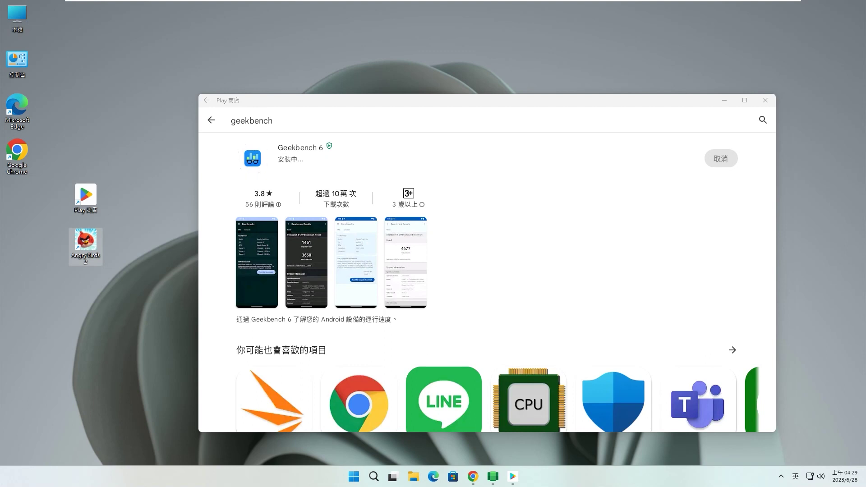
# Start installing Android System WebView from the geekbench search results.
pyautogui.scroll(-8, 487, 283)
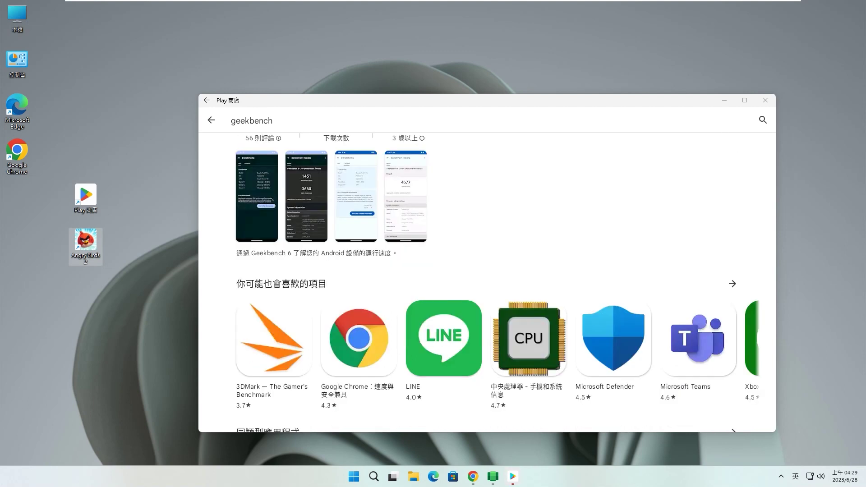
pyautogui.scroll(-3, 487, 283)
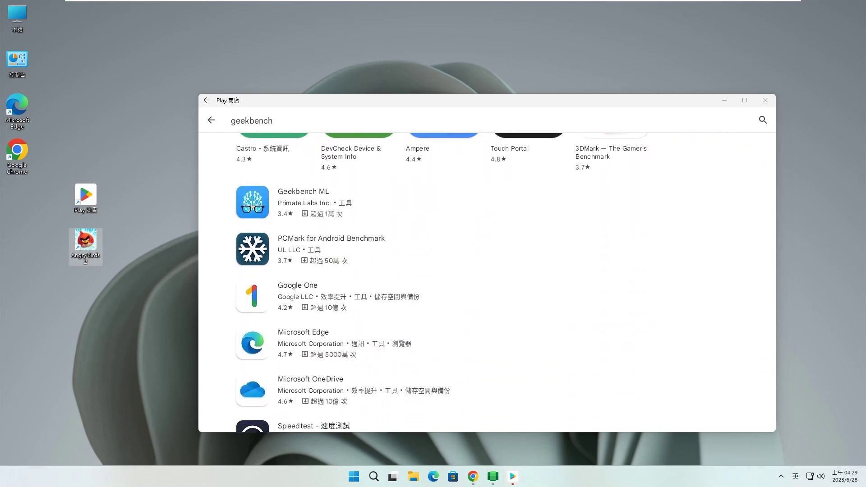
pyautogui.scroll(-4, 487, 282)
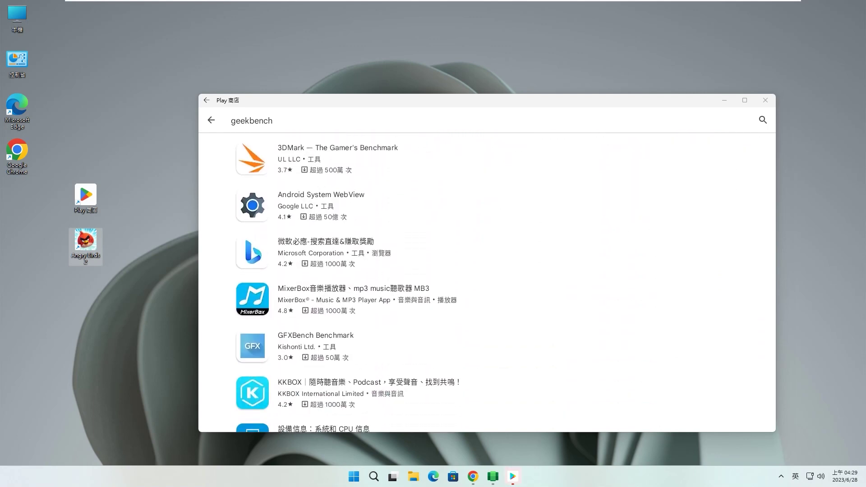
pyautogui.click(334, 205)
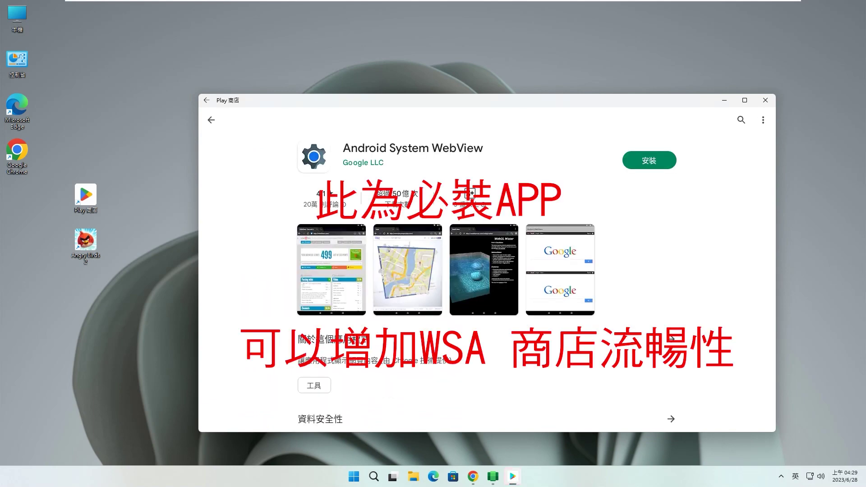
pyautogui.click(650, 160)
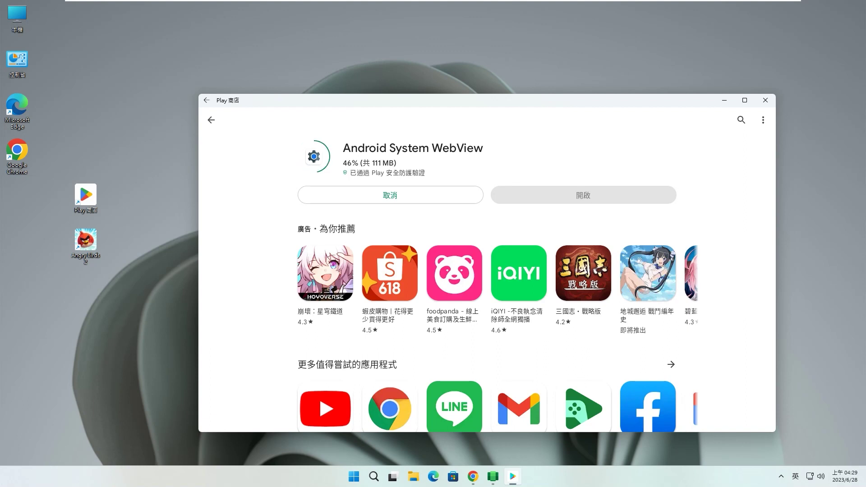
# Go back to the Play Store home page and open the Google account menu.
pyautogui.press('Escape')
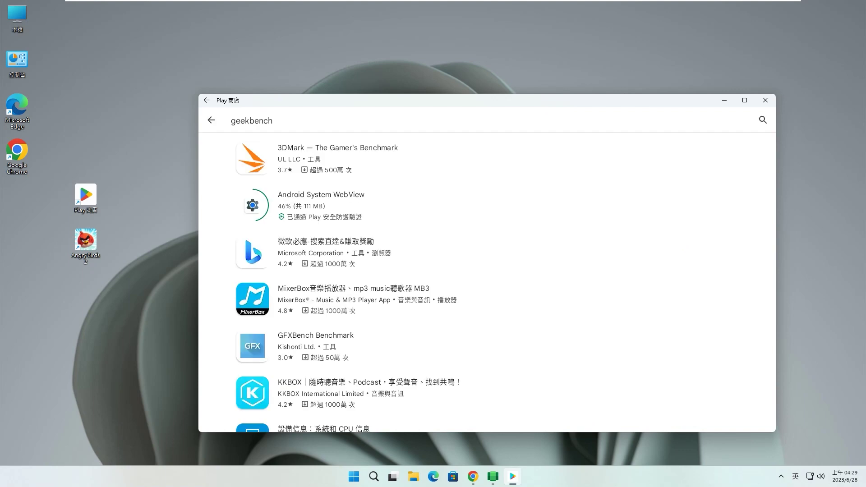
pyautogui.press('Escape')
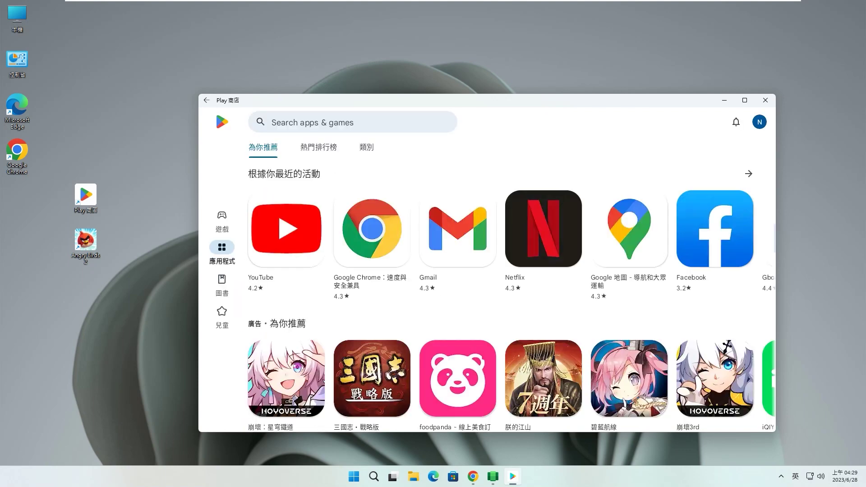
pyautogui.click(759, 122)
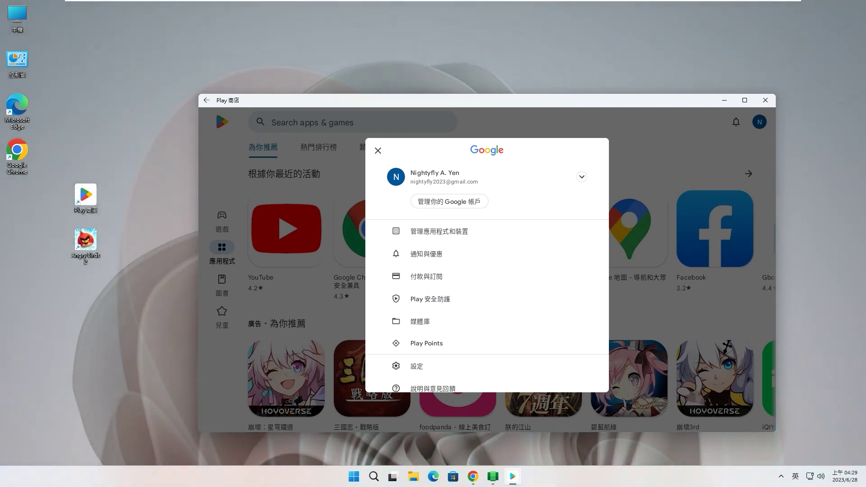
pyautogui.click(440, 231)
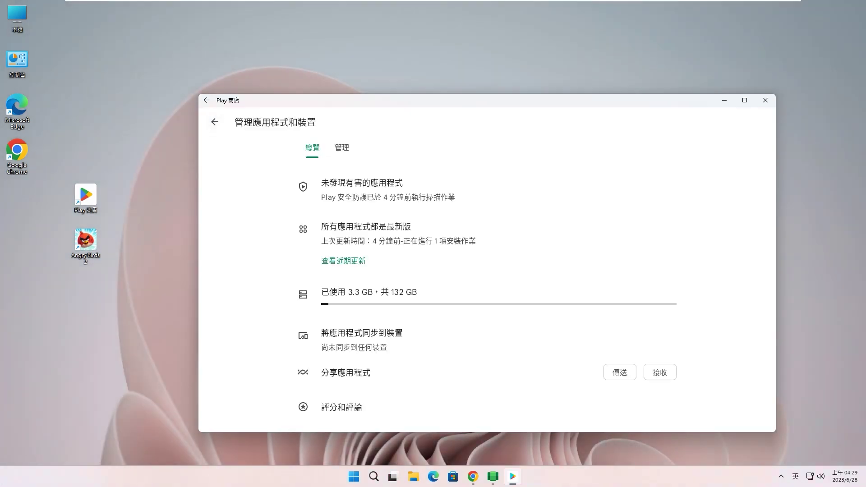
pyautogui.click(343, 261)
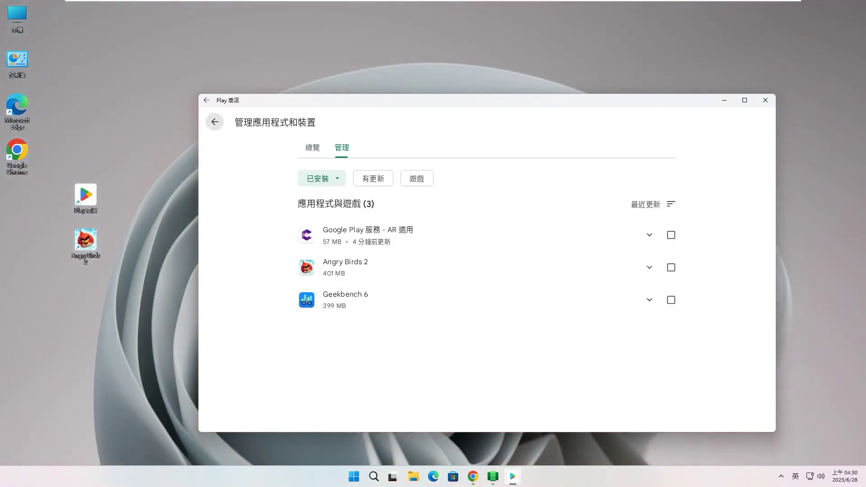
pyautogui.click(214, 121)
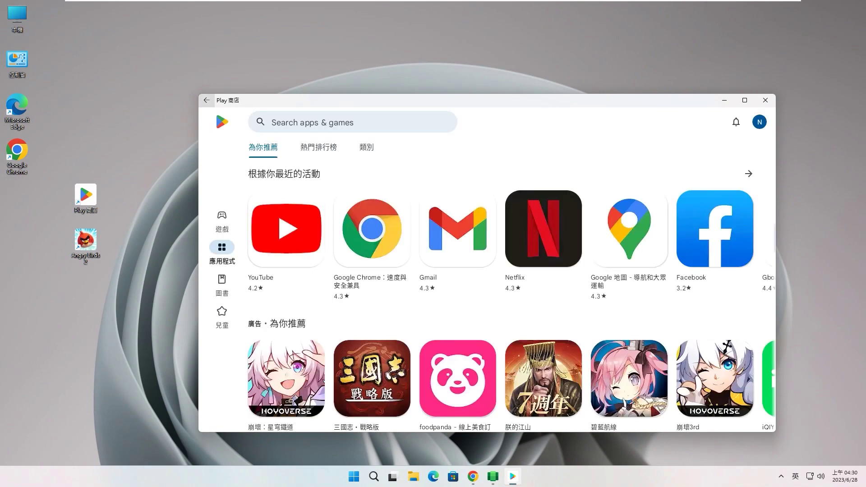
# Switch the Play Store to Games, then drag Google from Start's All apps onto the desktop.
pyautogui.click(206, 101)
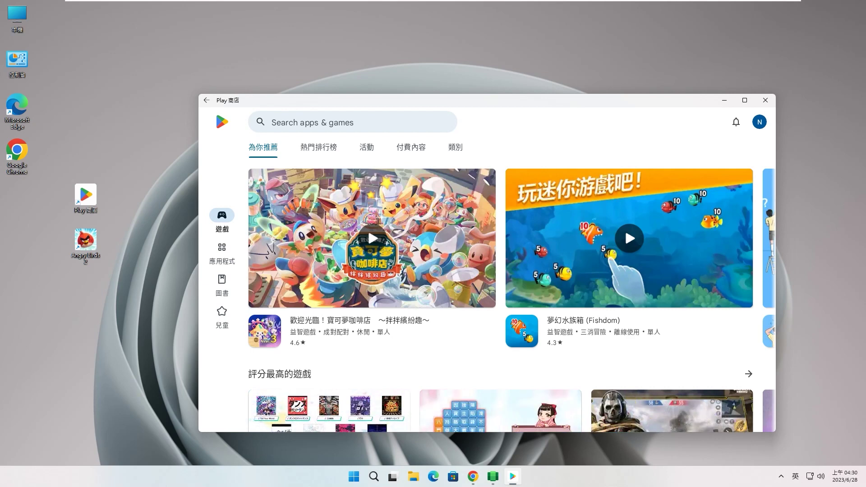
pyautogui.click(353, 477)
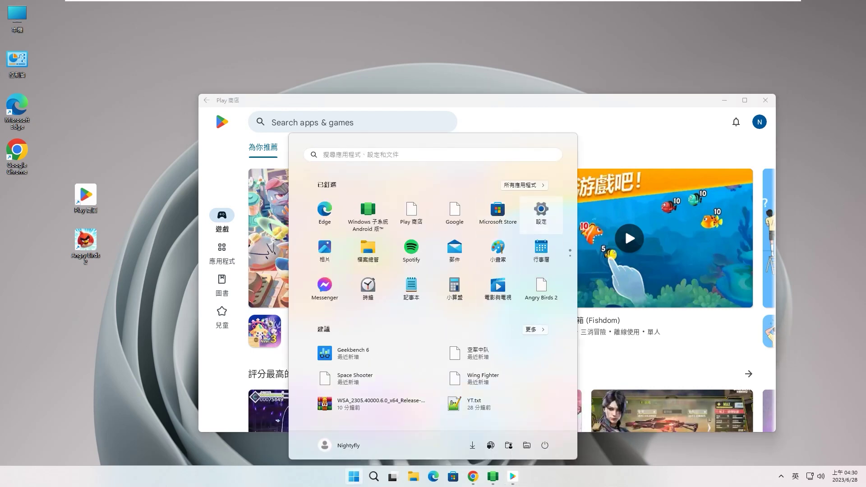
pyautogui.click(525, 185)
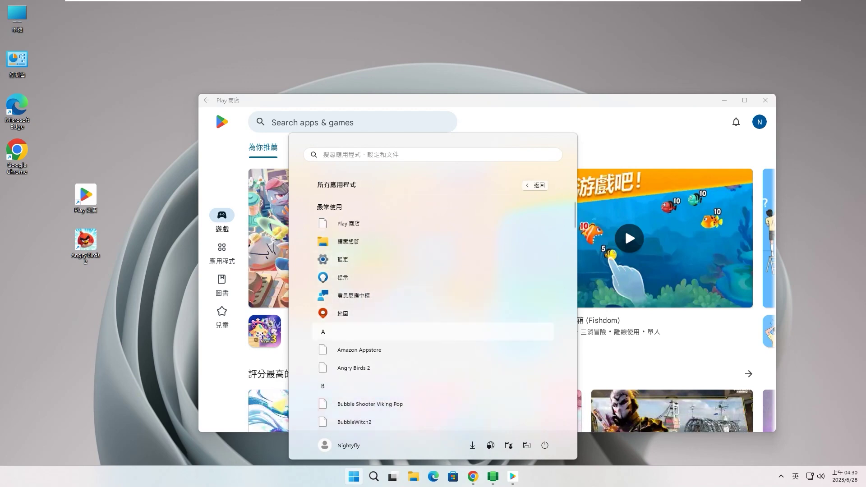
pyautogui.scroll(-1, 434, 350)
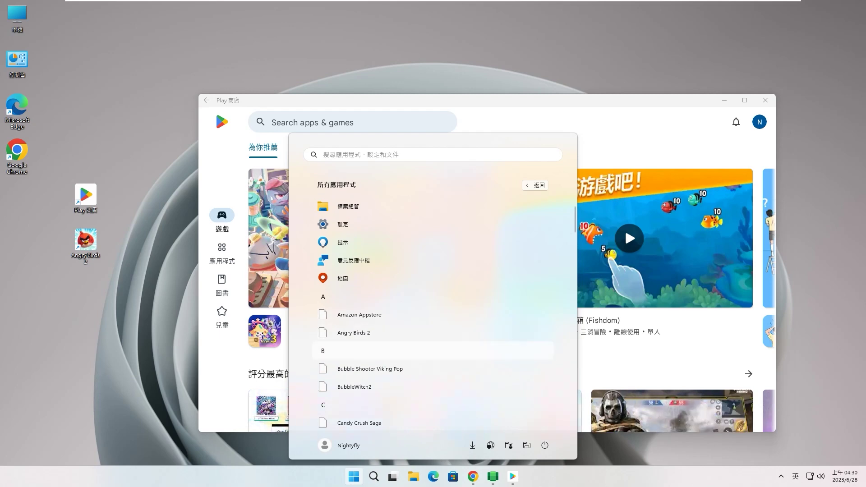
pyautogui.scroll(-4, 433, 316)
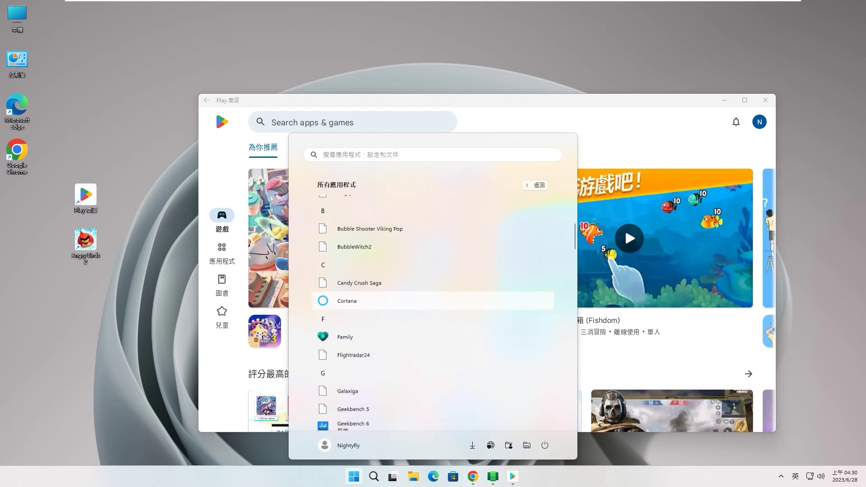
pyautogui.scroll(-2, 433, 316)
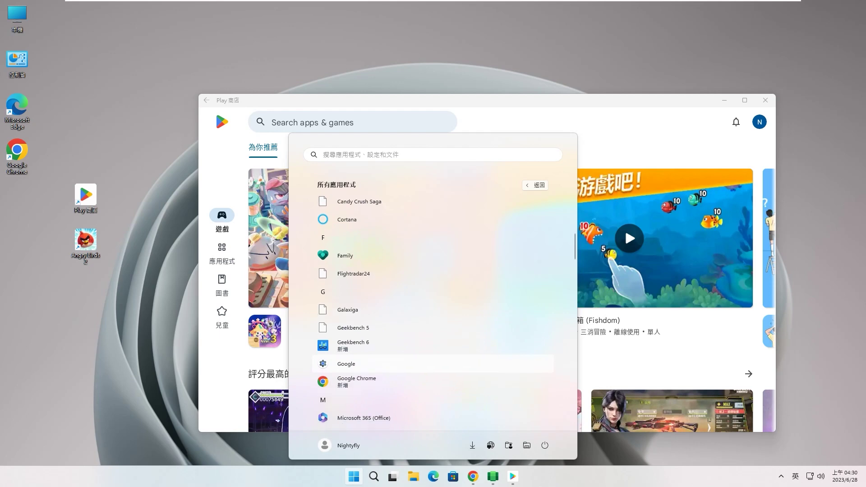
pyautogui.scroll(-2, 433, 372)
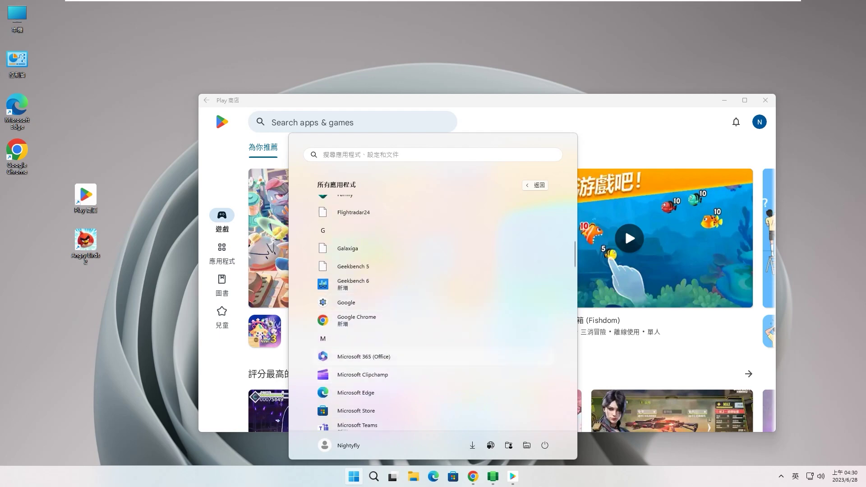
pyautogui.moveTo(323, 303); pyautogui.dragTo(75, 311)
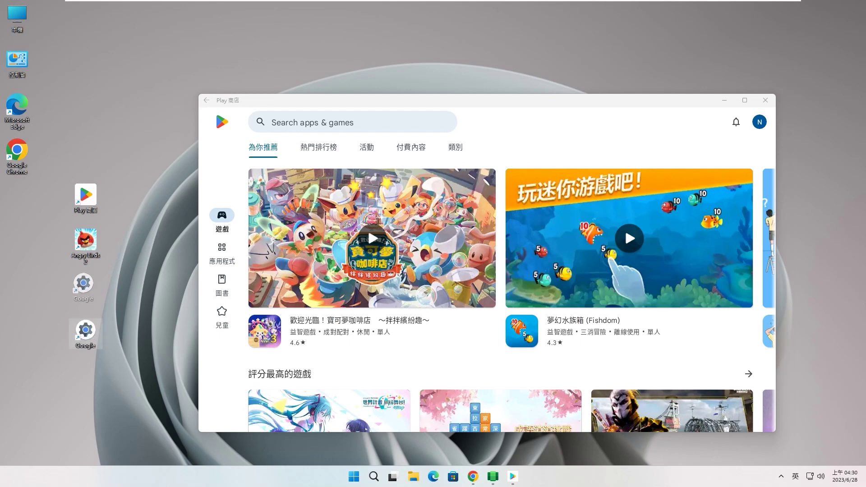
# Drag Geekbench 6 from Start's All apps onto the desktop, then minimize the Play Store.
pyautogui.press('super')
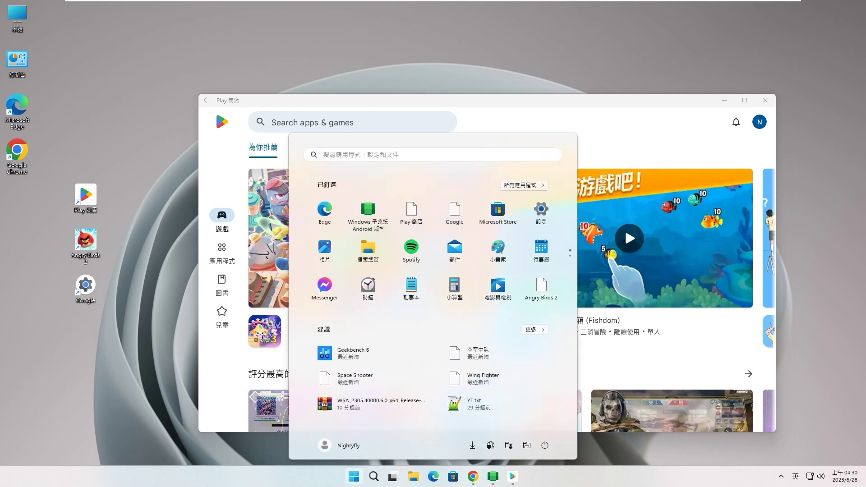
pyautogui.click(524, 186)
pyautogui.press('Down')
pyautogui.press('Down')
pyautogui.press('Down')
pyautogui.press('Down')
pyautogui.press('Down')
pyautogui.press('Down')
pyautogui.press('Down')
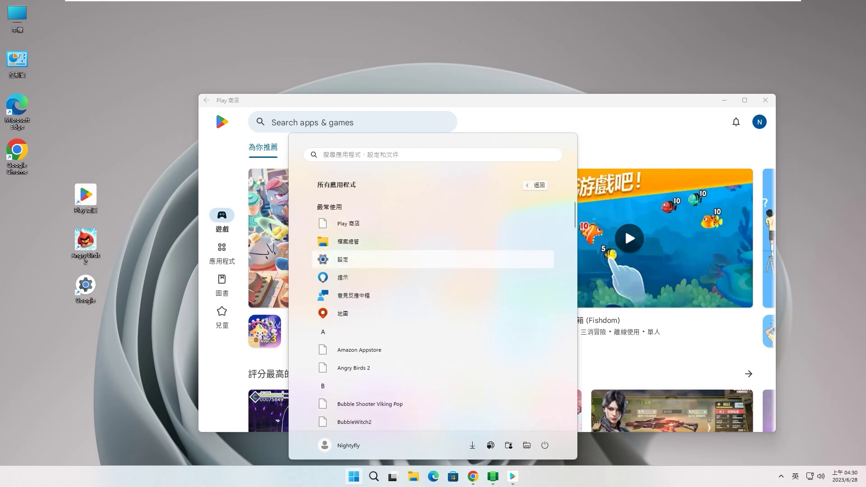
pyautogui.press('Down')
pyautogui.press('Down')
pyautogui.press('Down')
pyautogui.press('Down')
pyautogui.press('Down')
pyautogui.press('Down')
pyautogui.press('Down')
pyautogui.press('Down')
pyautogui.press('Down')
pyautogui.press('Down')
pyautogui.press('Down')
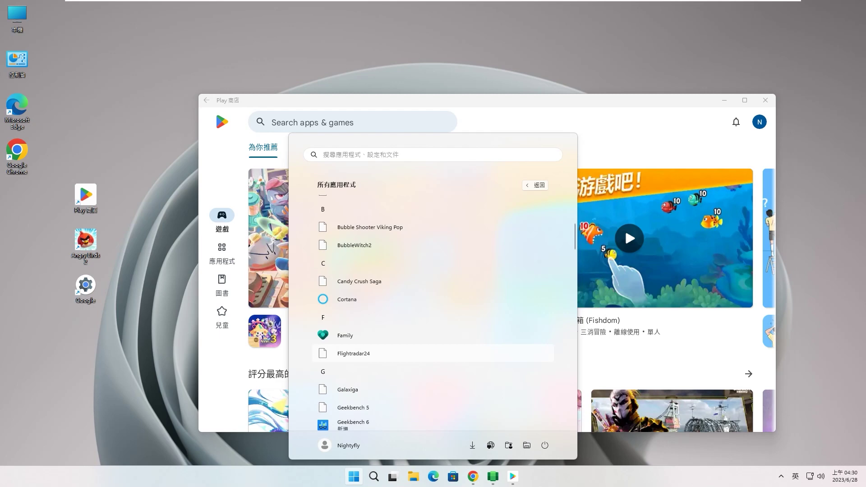
pyautogui.press('Down')
pyautogui.press('Down')
pyautogui.press('Down')
pyautogui.press('Down')
pyautogui.press('Down')
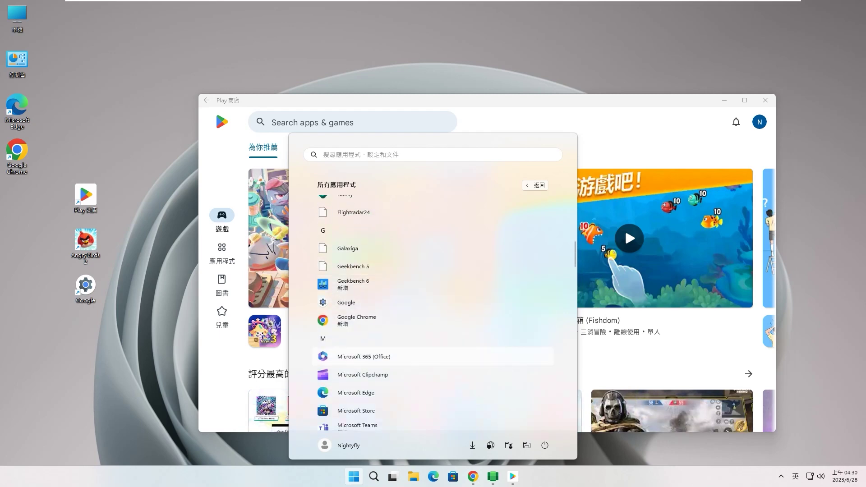
pyautogui.moveTo(323, 284); pyautogui.dragTo(74, 348)
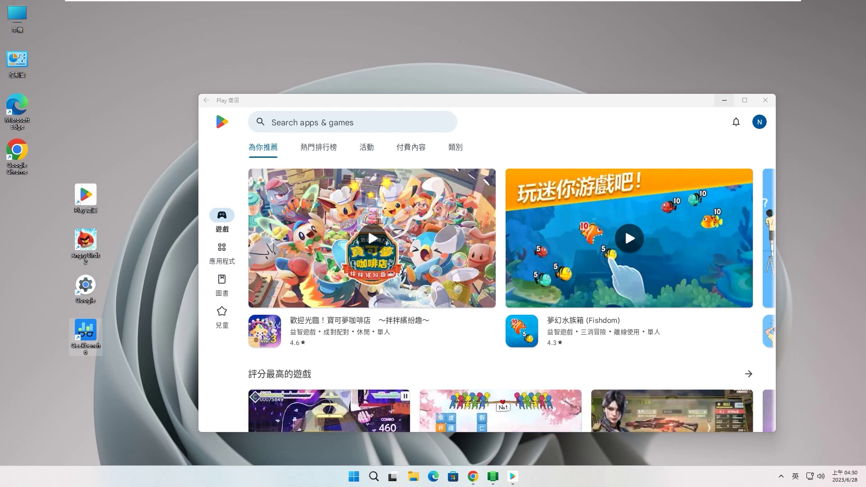
pyautogui.click(724, 100)
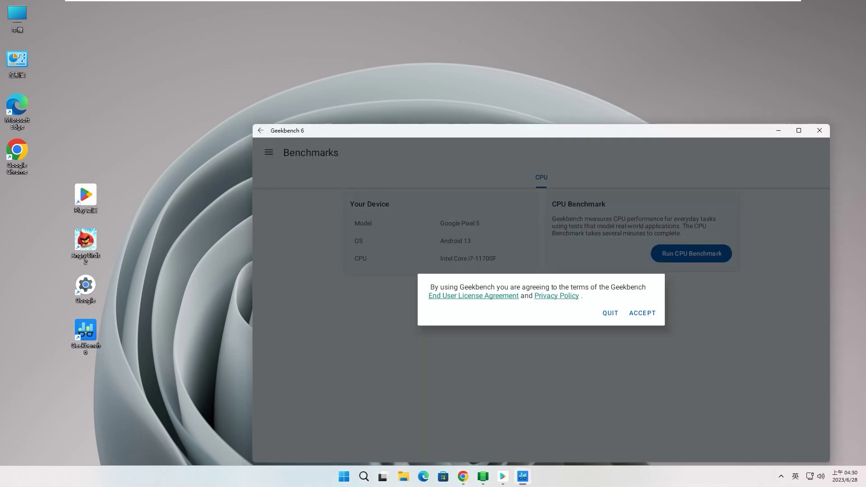
# Accept the Geekbench 6 licence, move and narrow its window, then close it.
pyautogui.click(643, 313)
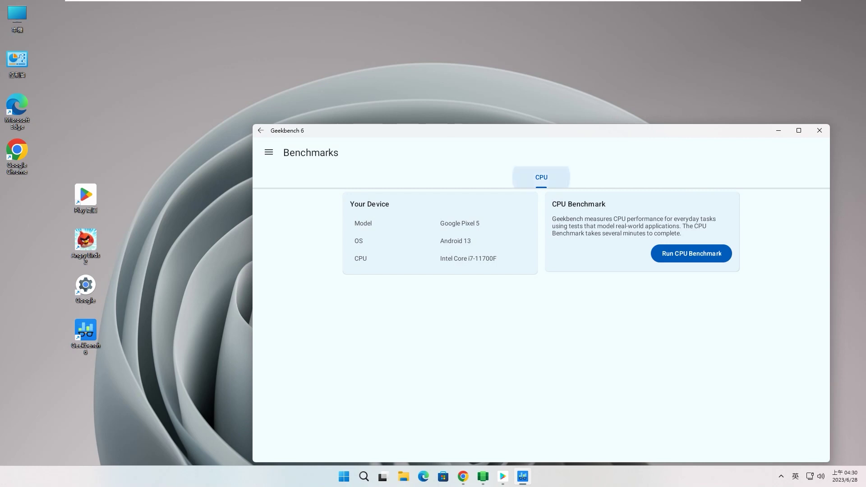
pyautogui.moveTo(578, 133); pyautogui.dragTo(480, 36)
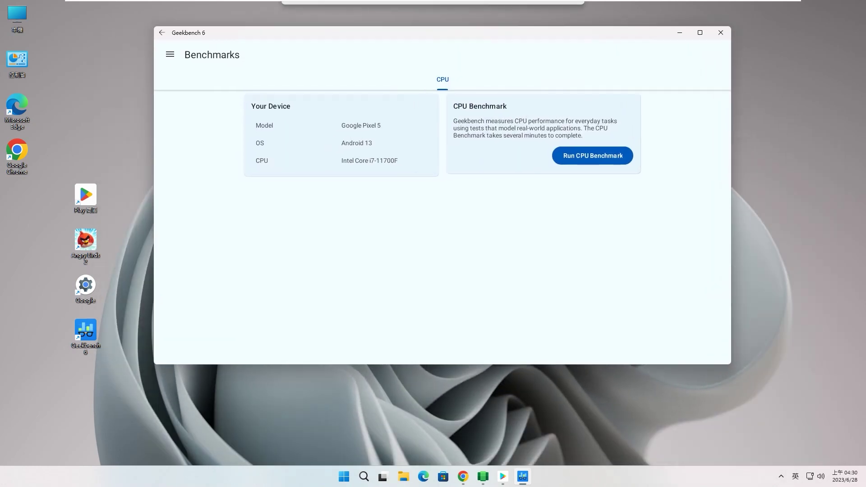
pyautogui.moveTo(732, 149); pyautogui.dragTo(598, 158)
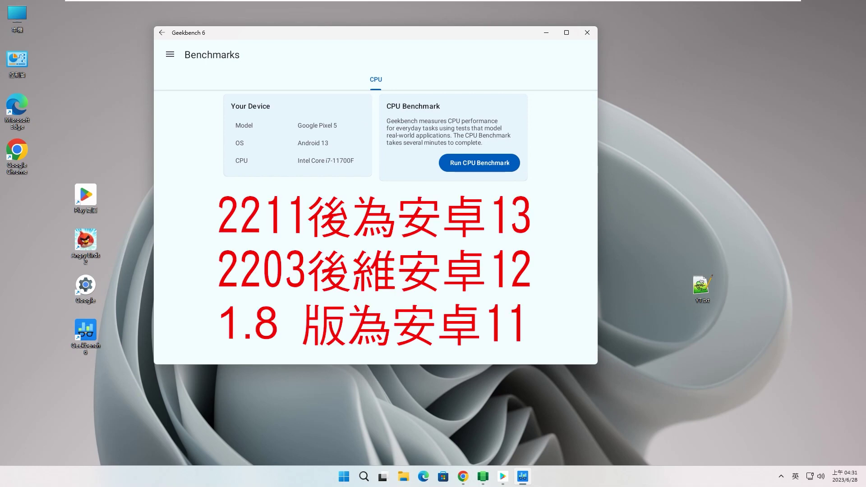
pyautogui.click(587, 33)
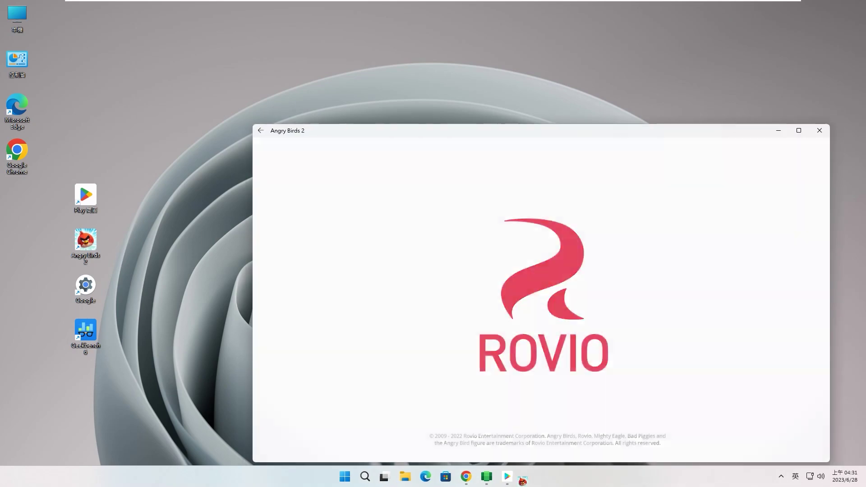
# Move the Angry Birds 2 window to the upper left and close the Play Store window.
pyautogui.moveTo(587, 140); pyautogui.dragTo(468, 58)
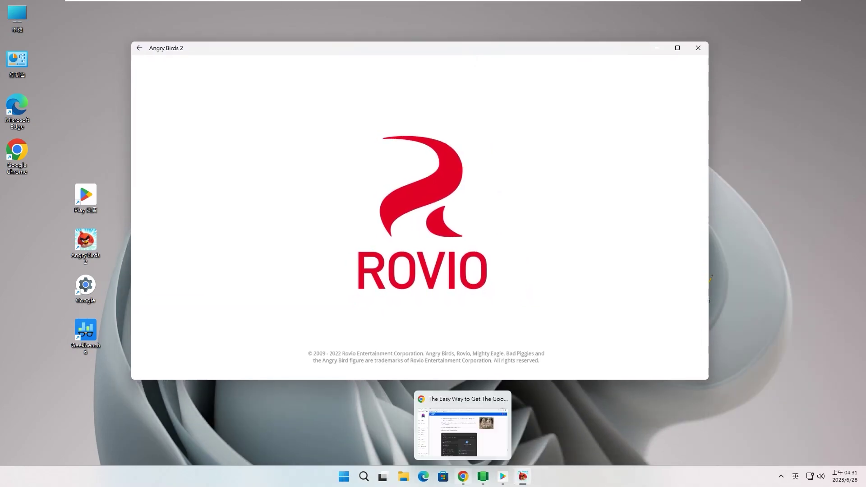
pyautogui.moveTo(483, 476)
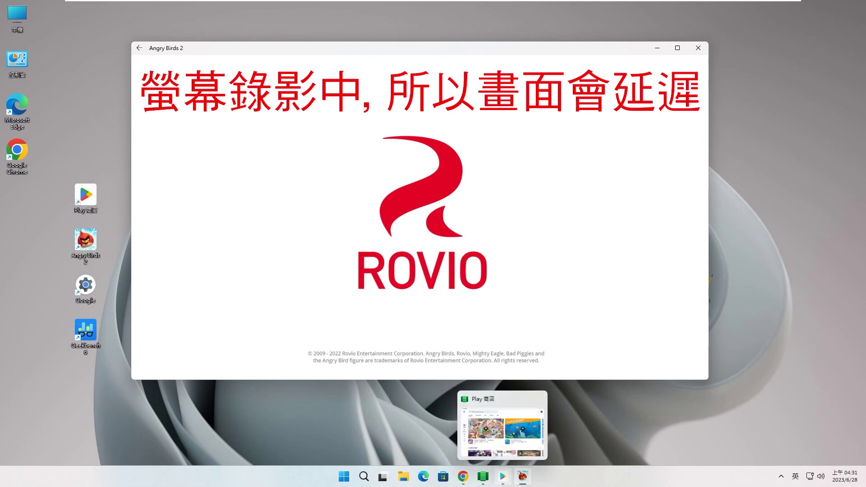
pyautogui.click(503, 476)
pyautogui.click(765, 101)
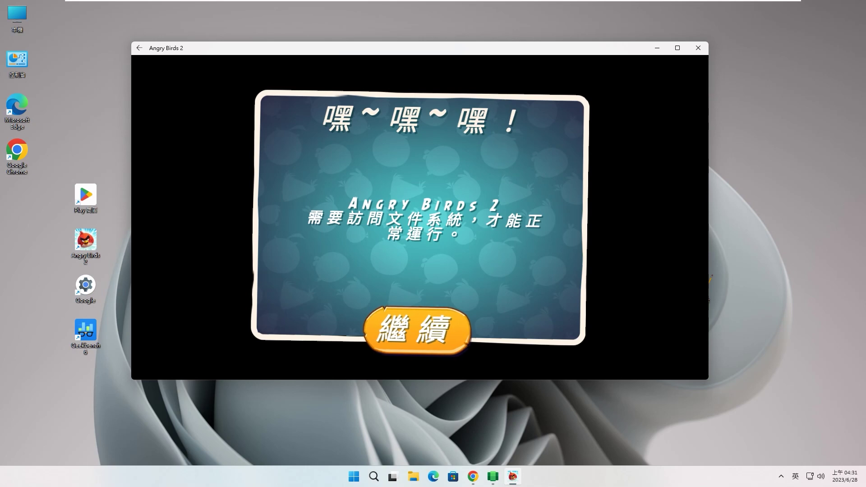
# Continue past the file-access notice, allow file access, and launch the Google desktop shortcut.
pyautogui.click(417, 331)
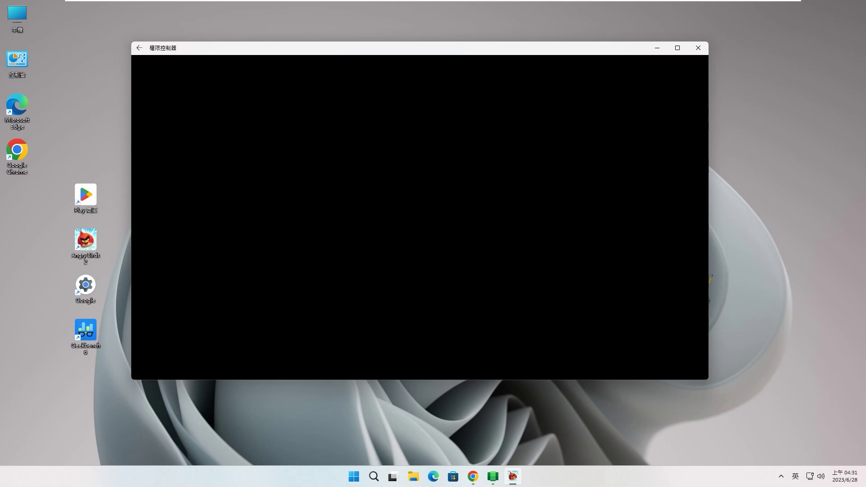
pyautogui.click(420, 232)
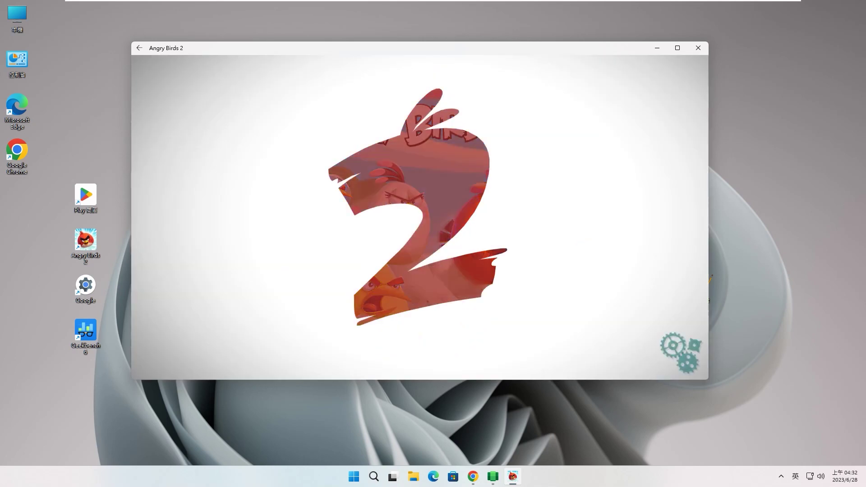
pyautogui.click(86, 288)
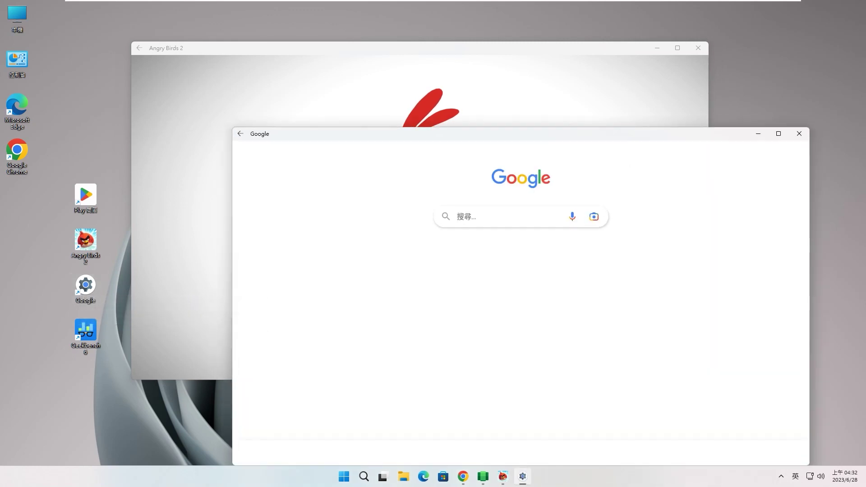
# Move the Google window to the upper left and make it full-height and narrow.
pyautogui.moveTo(594, 133); pyautogui.dragTo(407, 25)
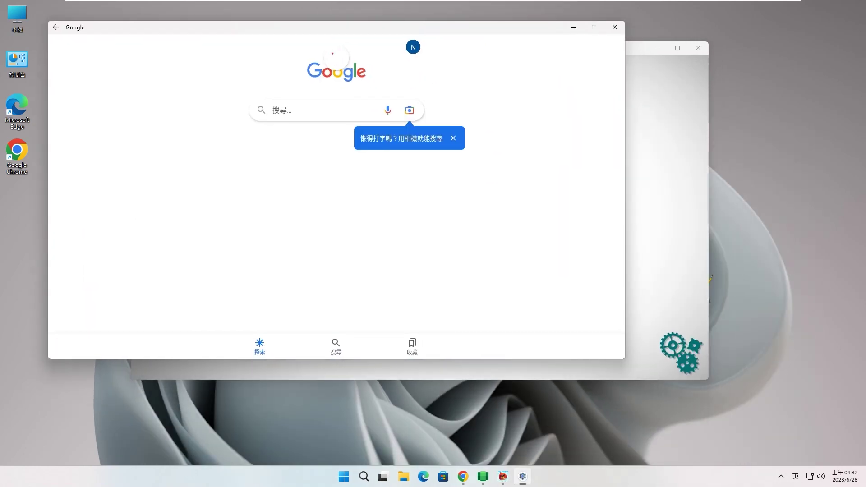
pyautogui.moveTo(625, 155); pyautogui.dragTo(441, 154)
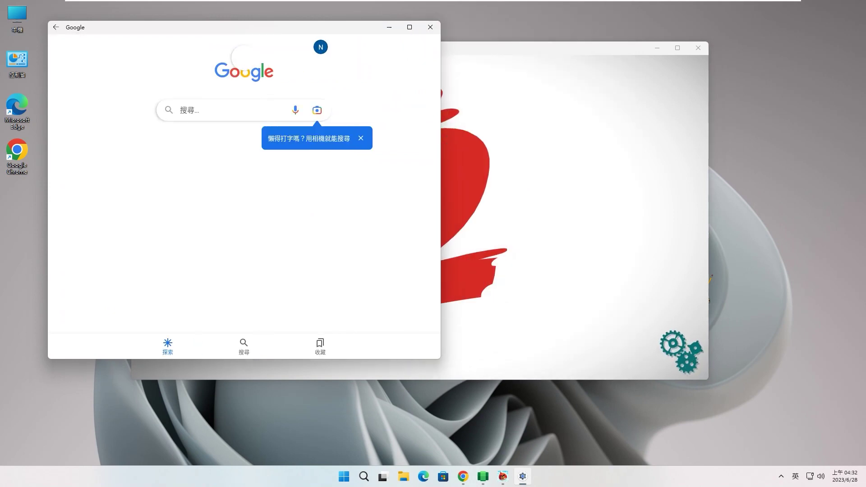
pyautogui.moveTo(294, 360); pyautogui.dragTo(265, 465)
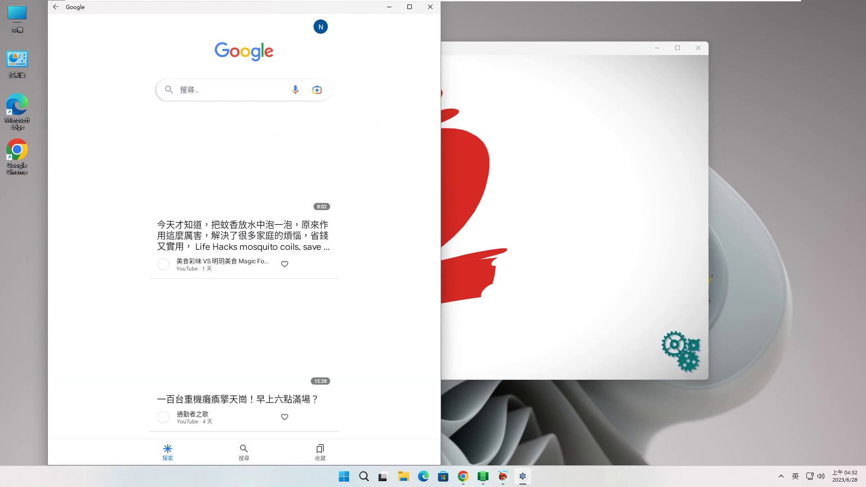
pyautogui.moveTo(441, 259); pyautogui.dragTo(306, 259)
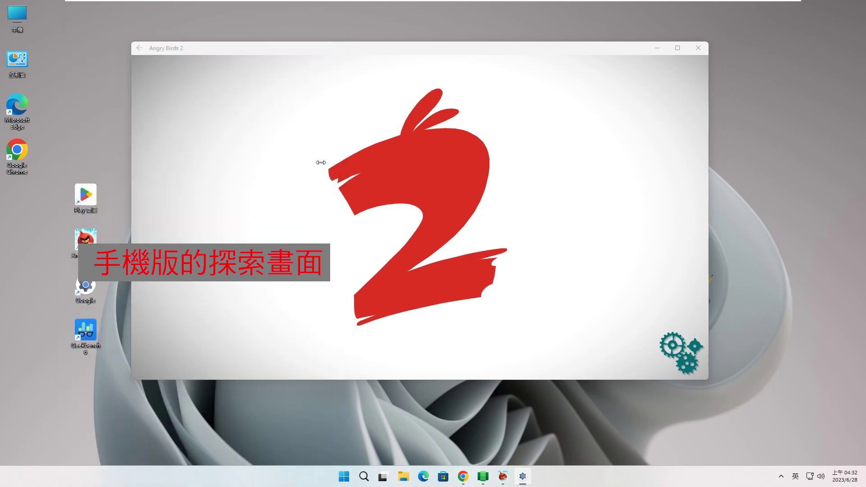
# Scroll down and back up through the Google Discover news feed.
pyautogui.scroll(-15, 196, 225)
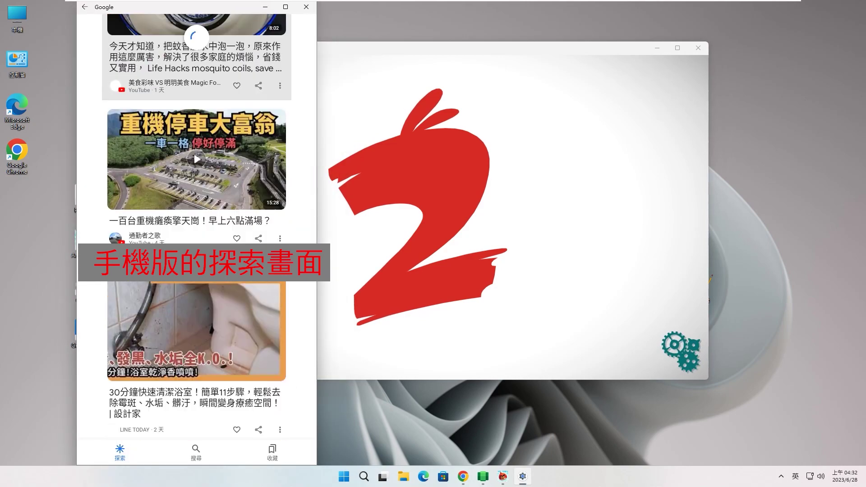
pyautogui.scroll(-15, 197, 225)
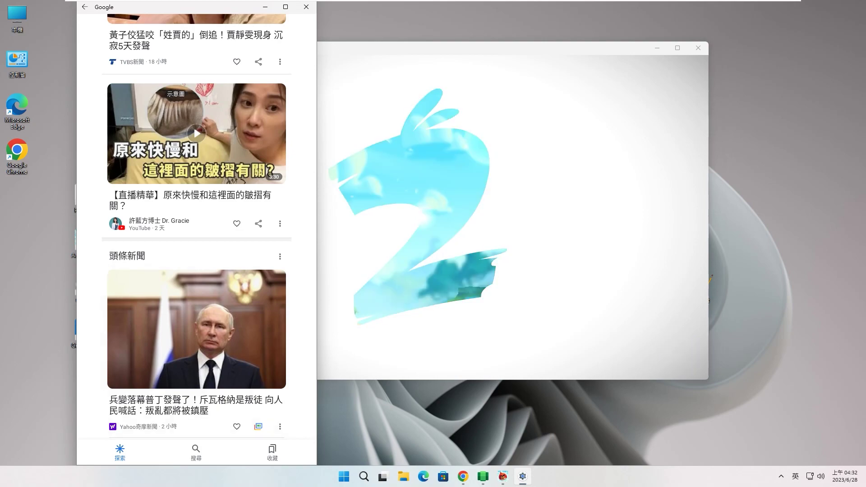
pyautogui.scroll(3, 197, 226)
pyautogui.scroll(10, 197, 225)
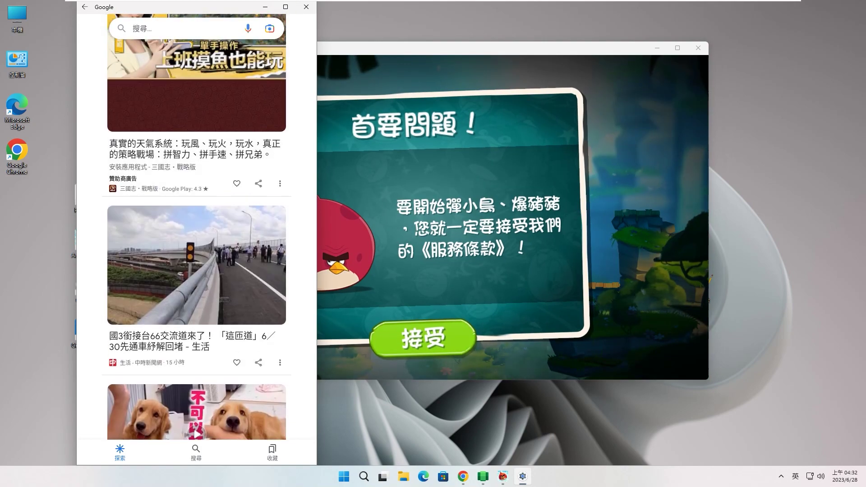
# Close the Google app, accept Angry Birds 2's terms, and fire the first bird.
pyautogui.click(307, 7)
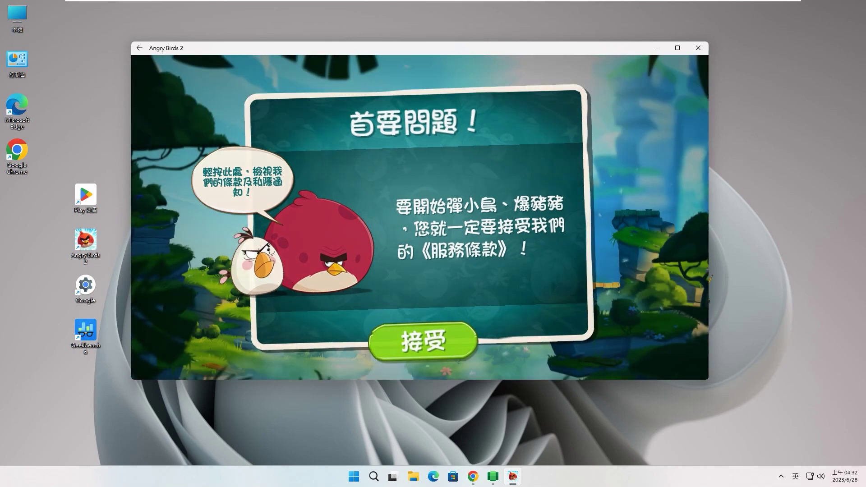
pyautogui.click(423, 341)
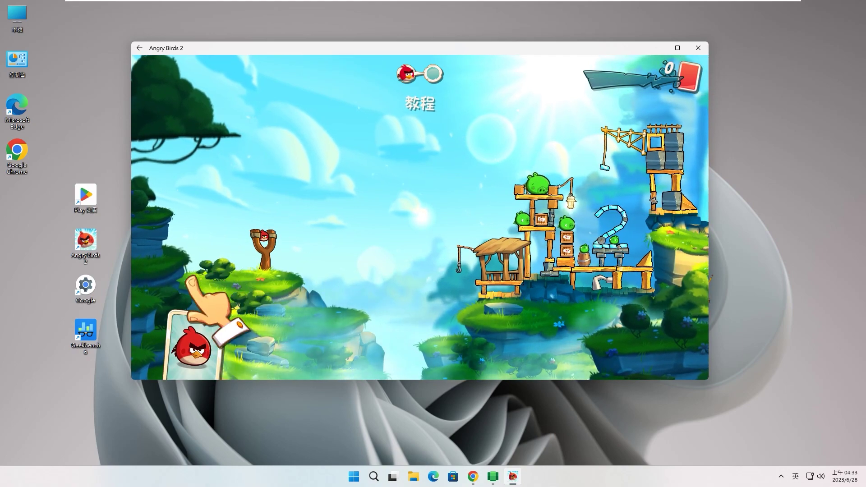
pyautogui.moveTo(264, 236); pyautogui.dragTo(231, 247)
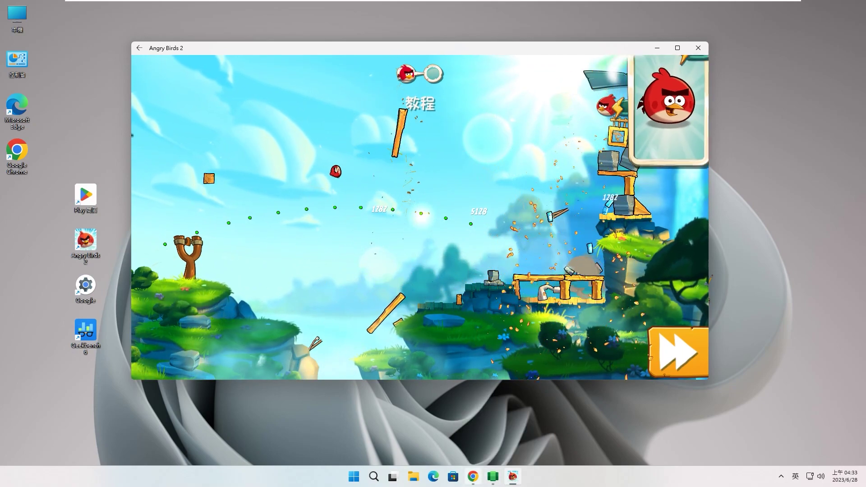
# Fire Red at the pig structure for a new 206080 high score, then close the game.
pyautogui.click(473, 477)
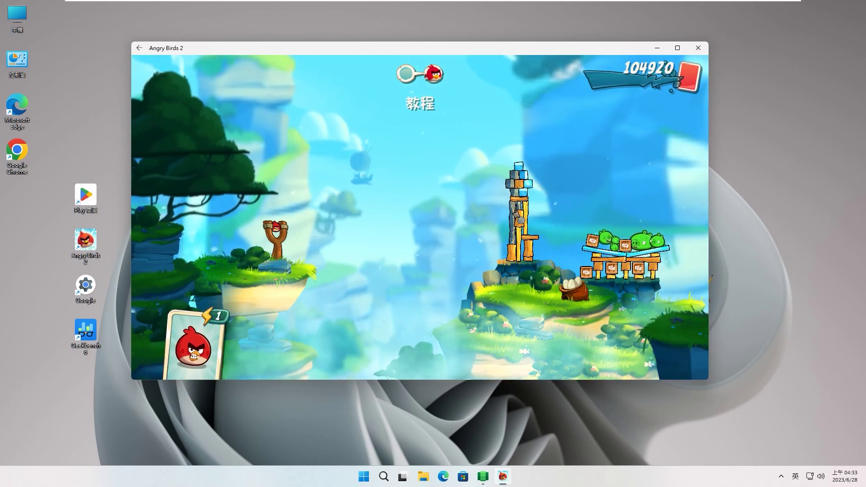
pyautogui.moveTo(277, 228); pyautogui.dragTo(246, 238)
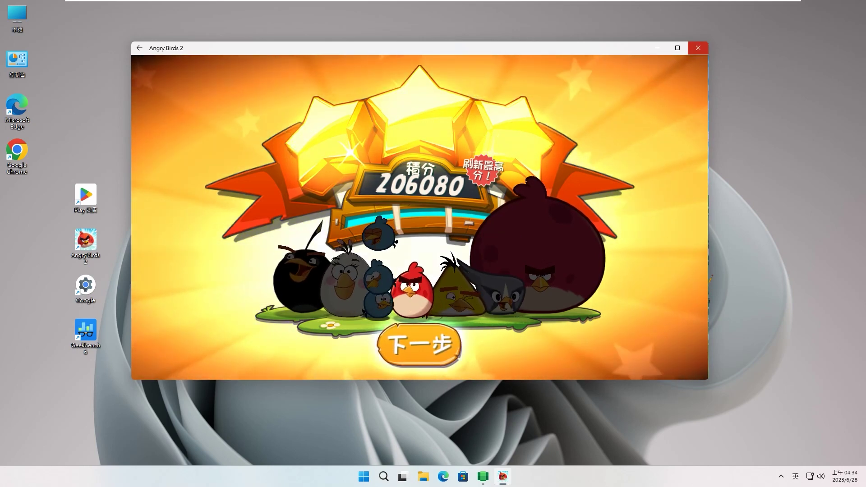
pyautogui.click(698, 48)
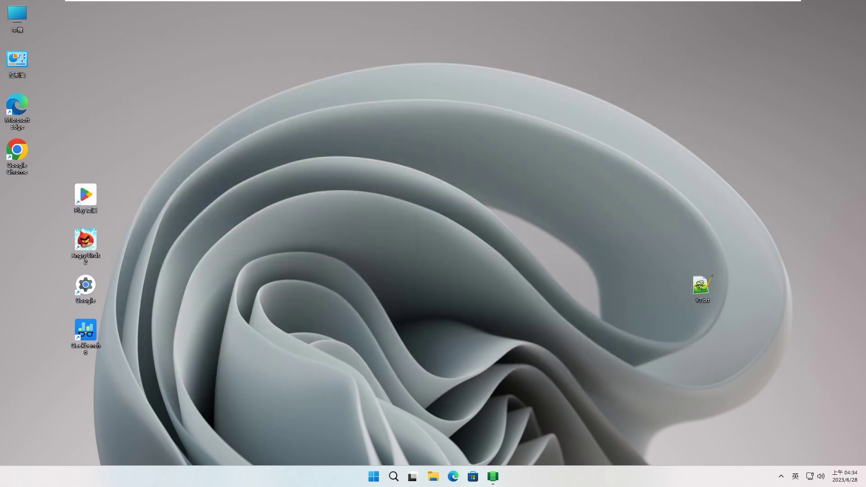
# View the WSA settings About page showing version 2305.40000.6.0, then close the settings.
pyautogui.click(494, 477)
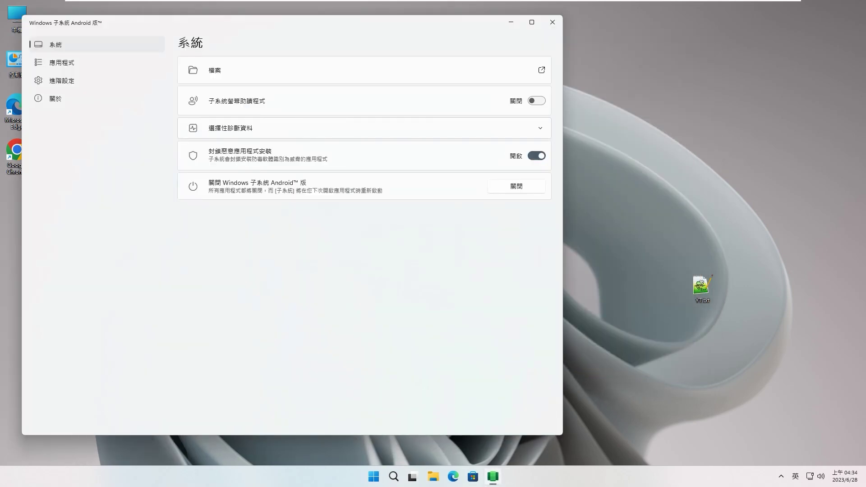
pyautogui.click(56, 99)
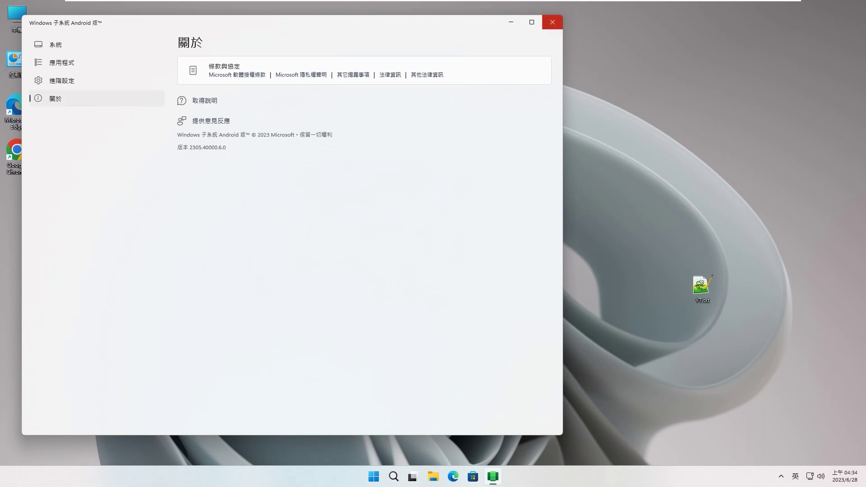
pyautogui.click(553, 23)
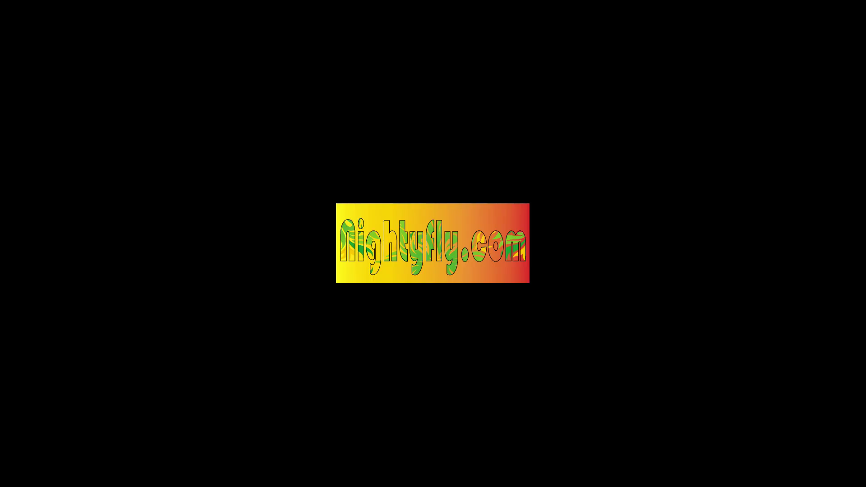